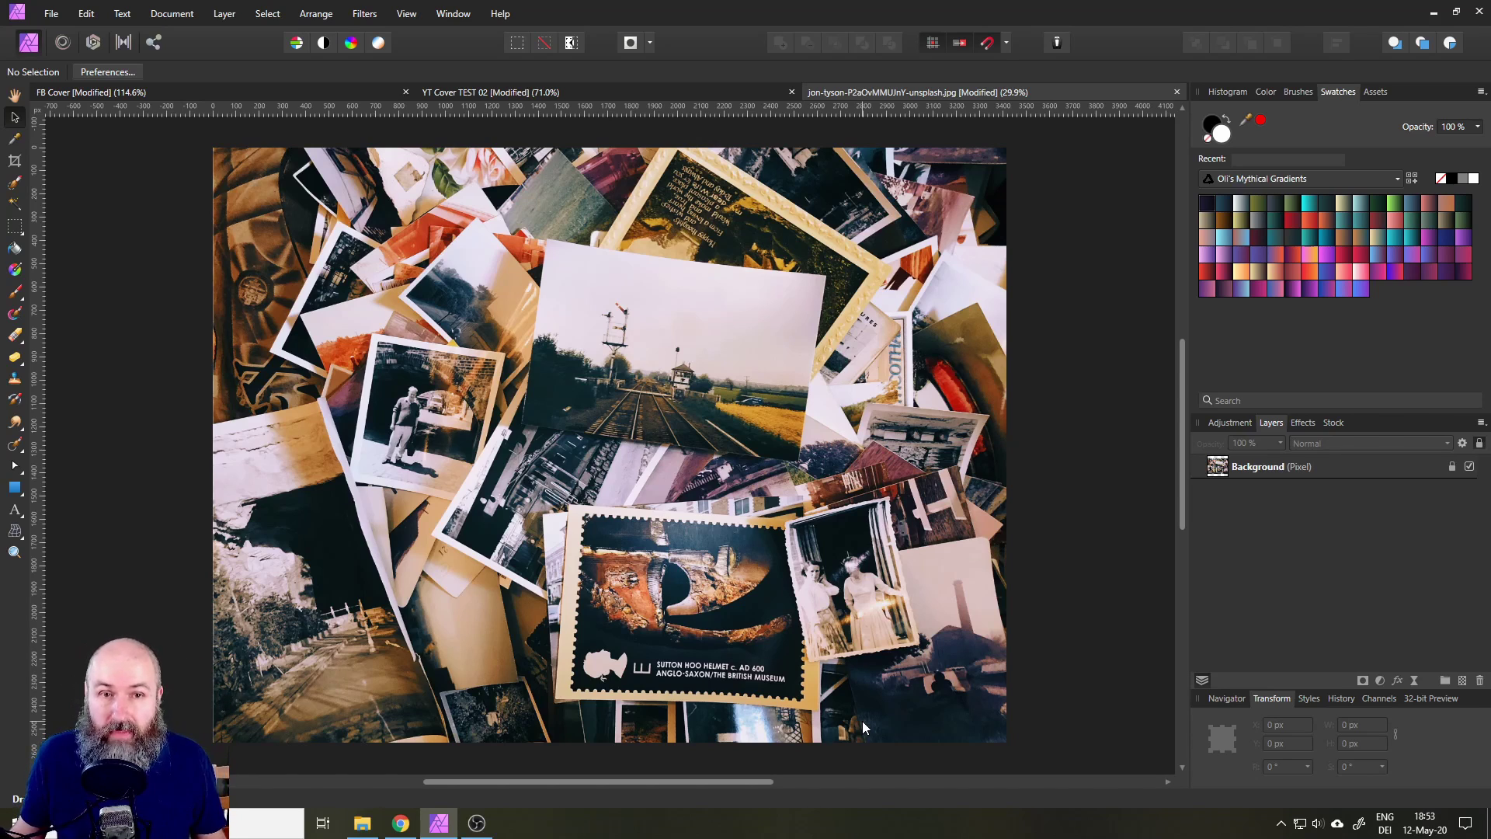
# - Open File > New to show the New Document dialog's Templates, from fruits on white to Roses and Notebooks
pyautogui.click(50, 13)
pyautogui.click(55, 49)
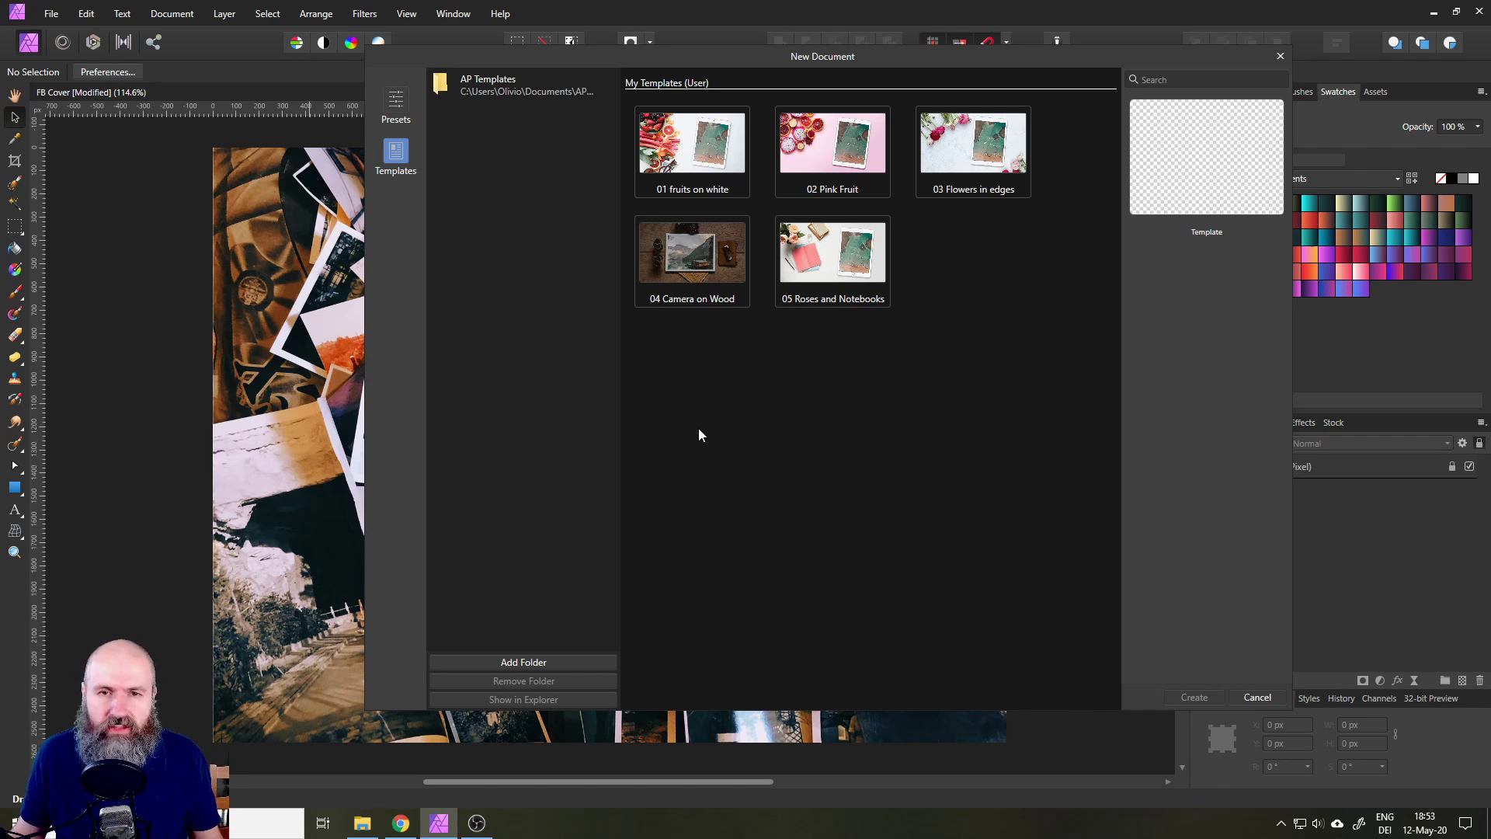
# - Review My Presets in the New Document dialog, then cancel without creating a document
pyautogui.click(399, 102)
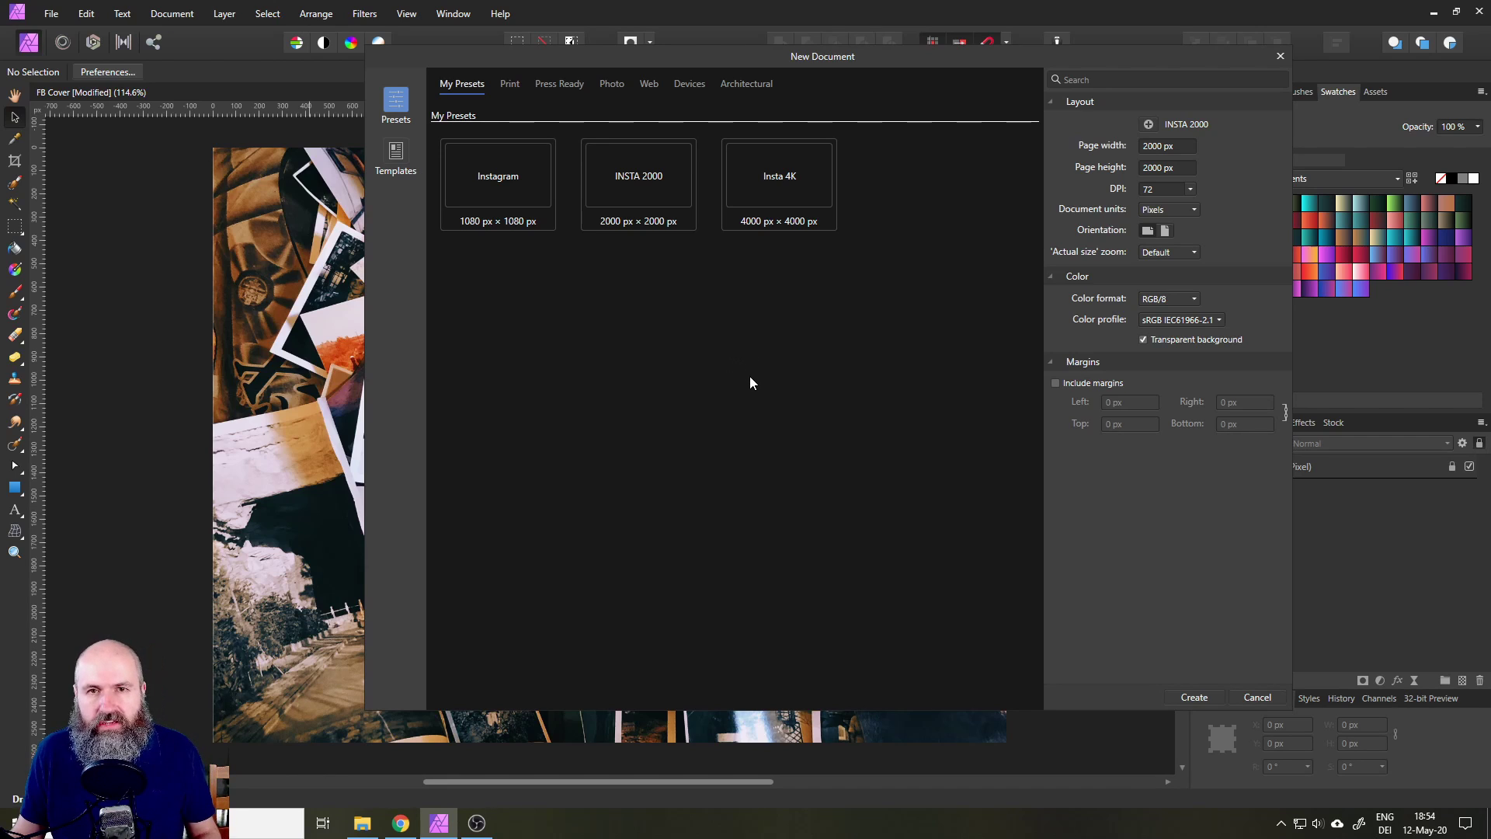
pyautogui.click(1263, 697)
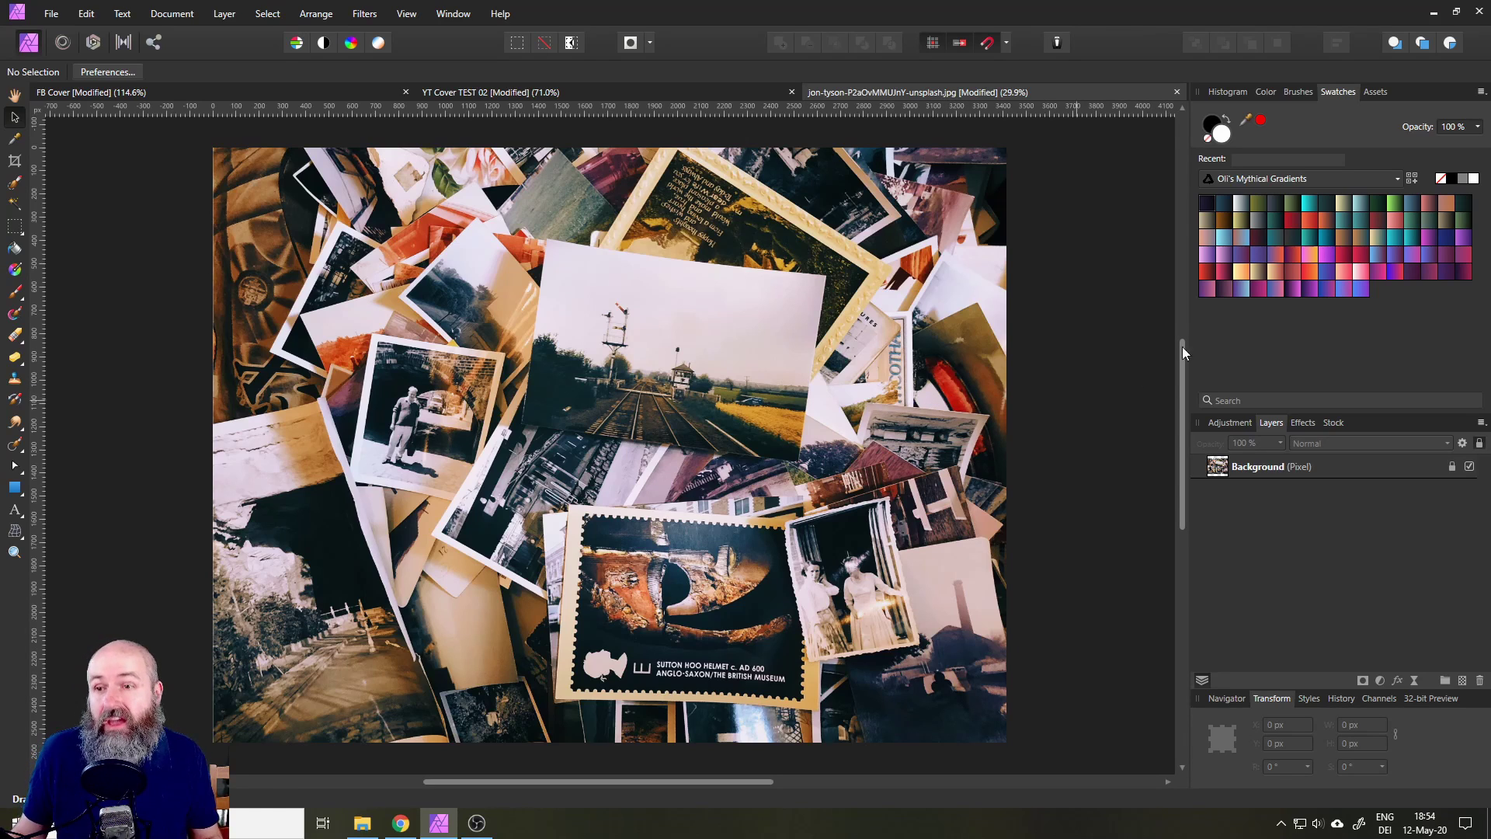
# - In the Brushes panel, list all brush categories from Acrylics to the imported custom sets
pyautogui.click(1293, 91)
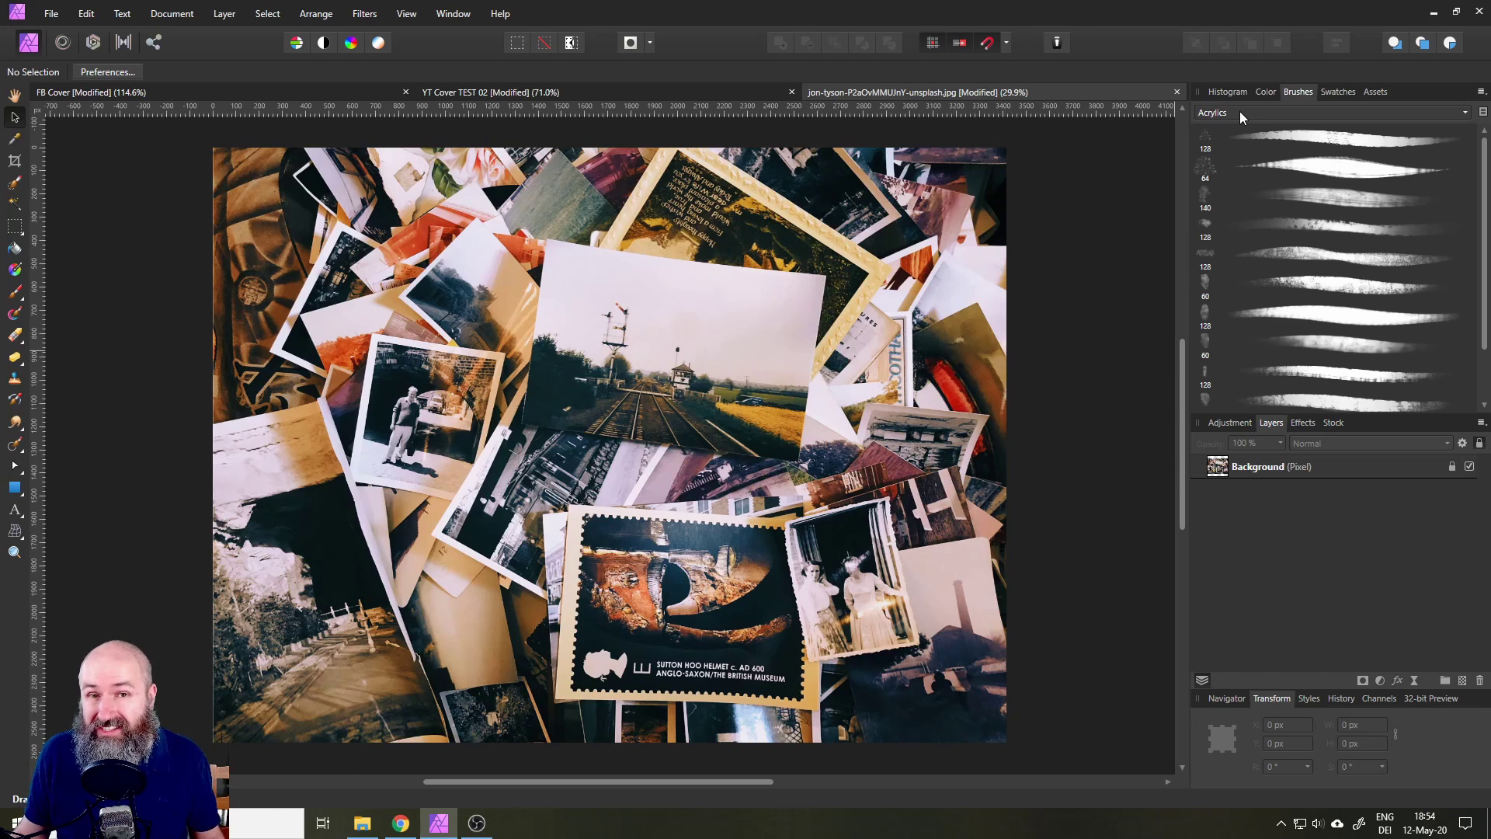
pyautogui.click(1481, 92)
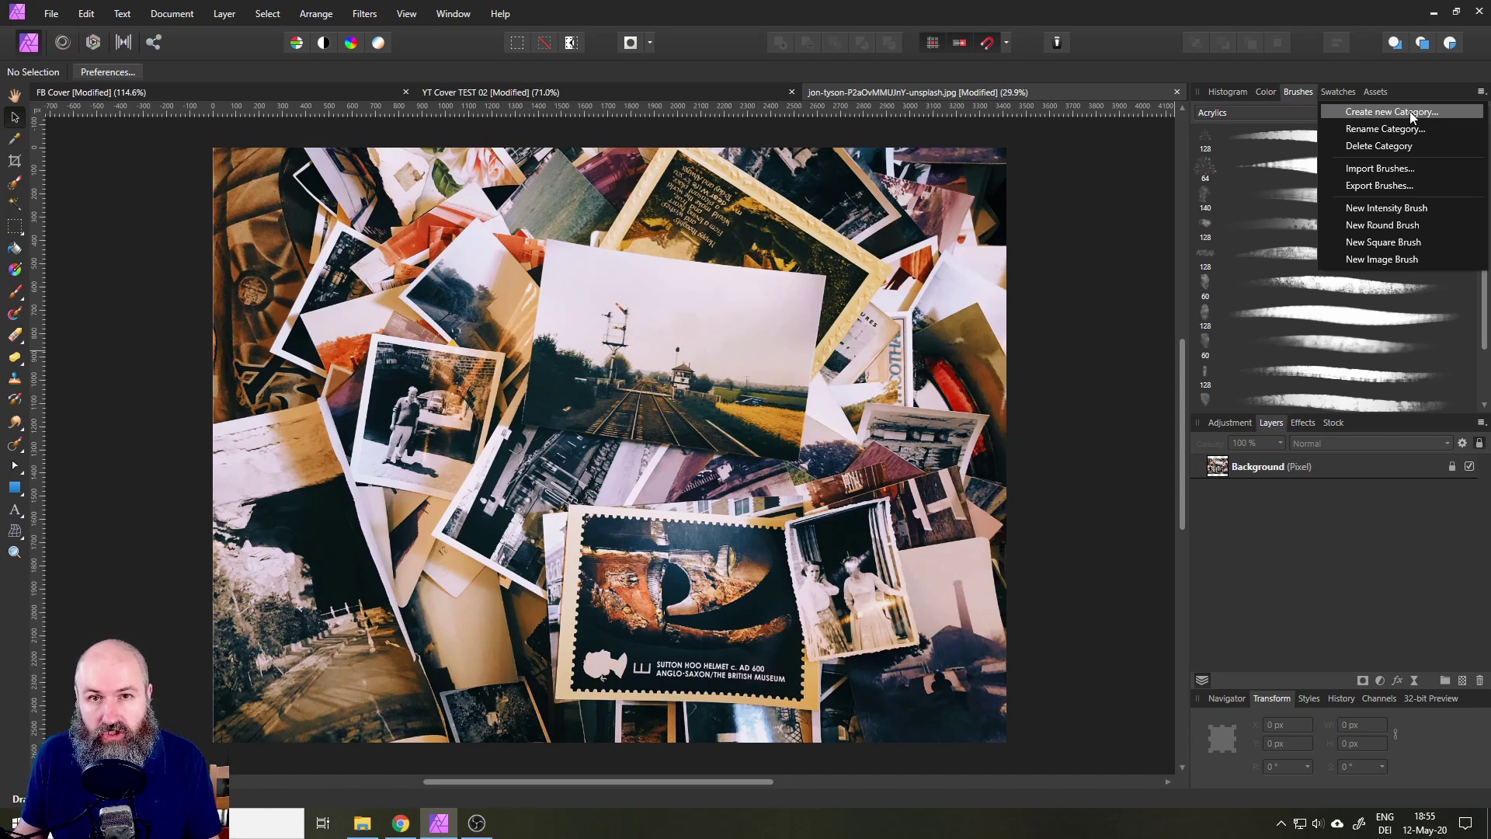
pyautogui.click(1256, 111)
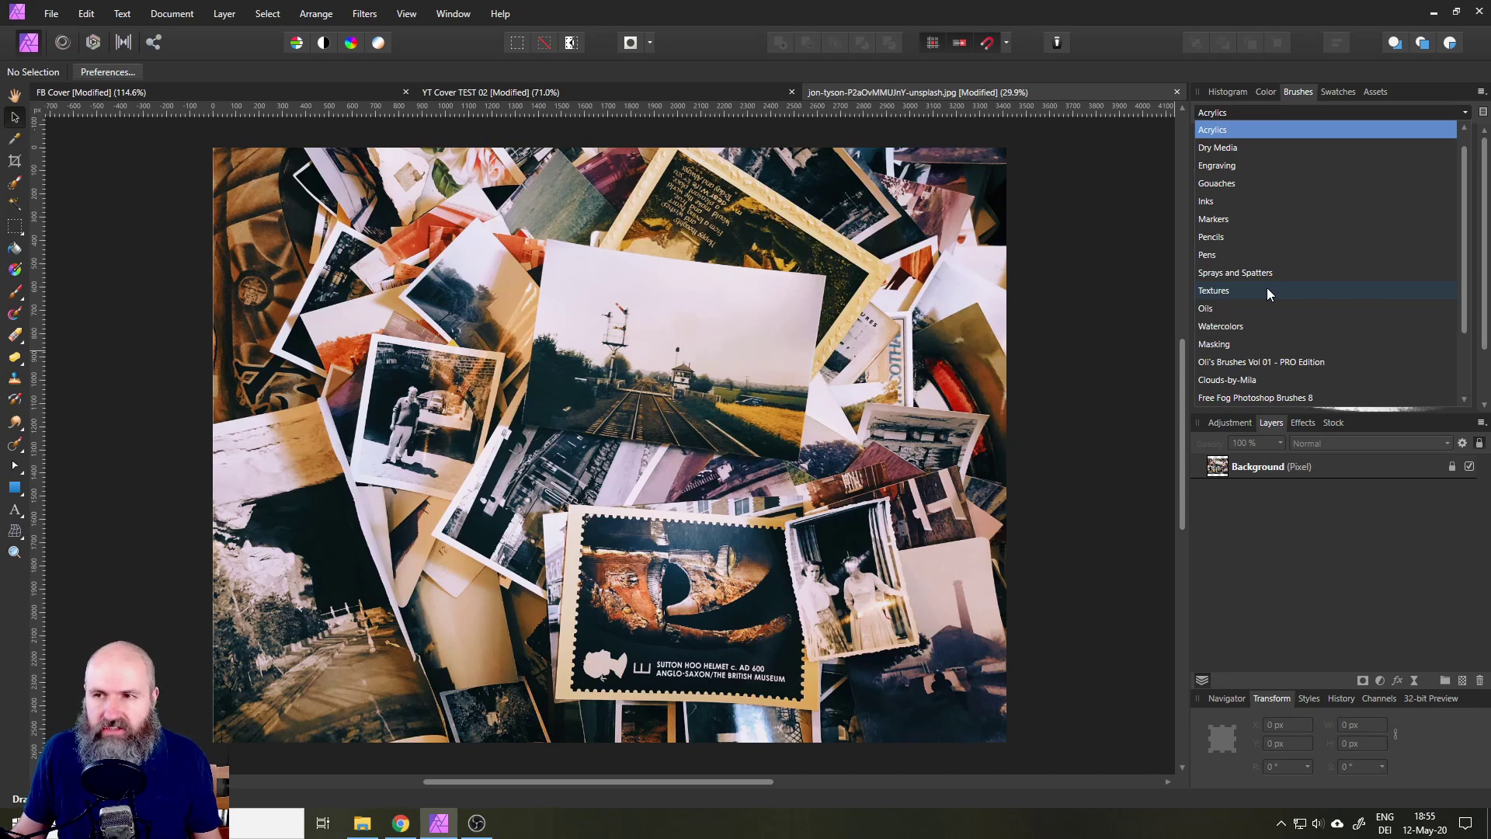
# - Switch to the Swatches panel showing Oli's Mythical Gradients and browse its palette menu options
pyautogui.click(1335, 86)
pyautogui.click(1334, 87)
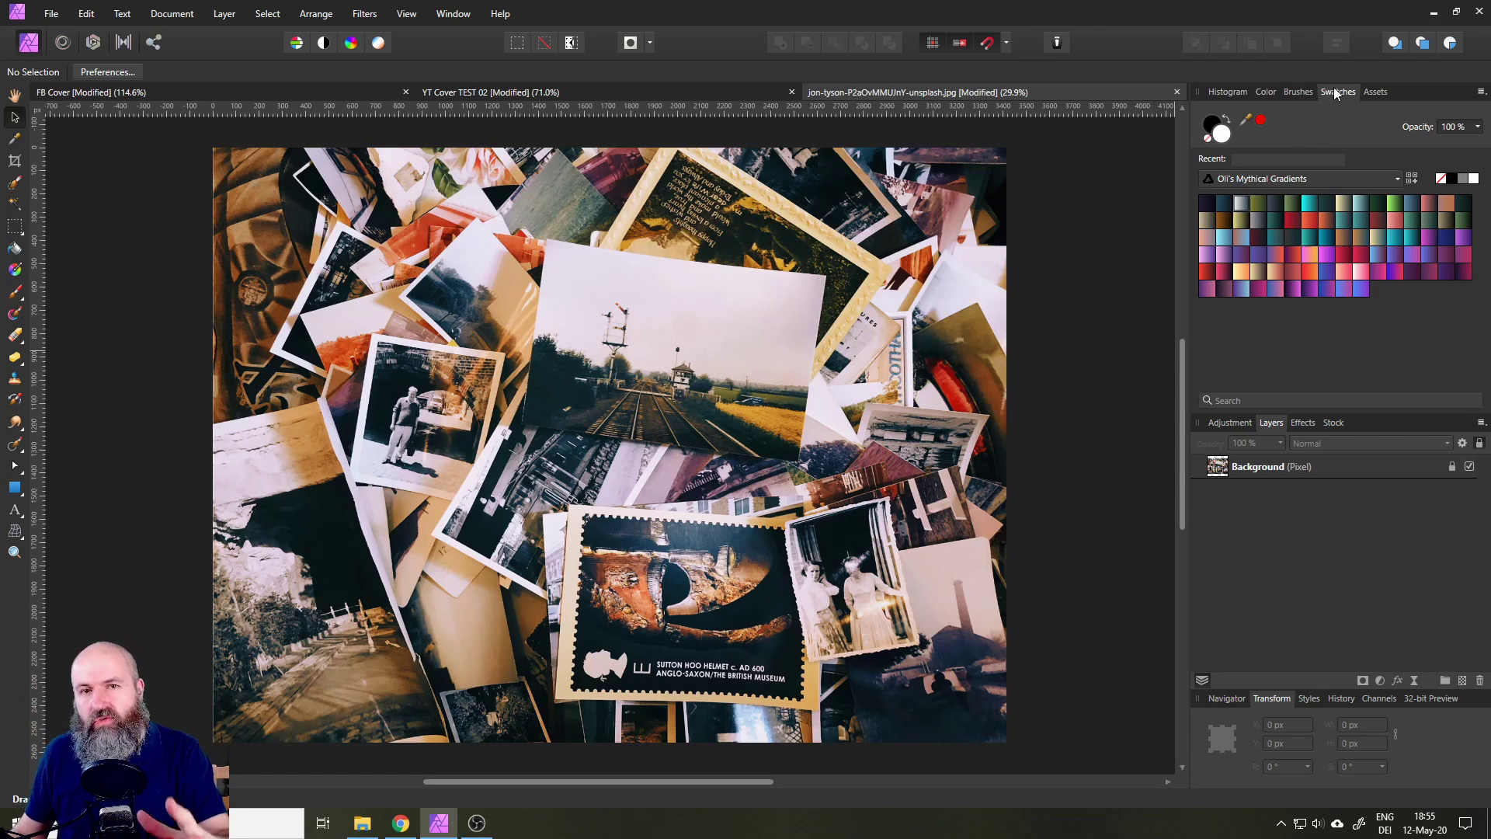
pyautogui.click(1481, 91)
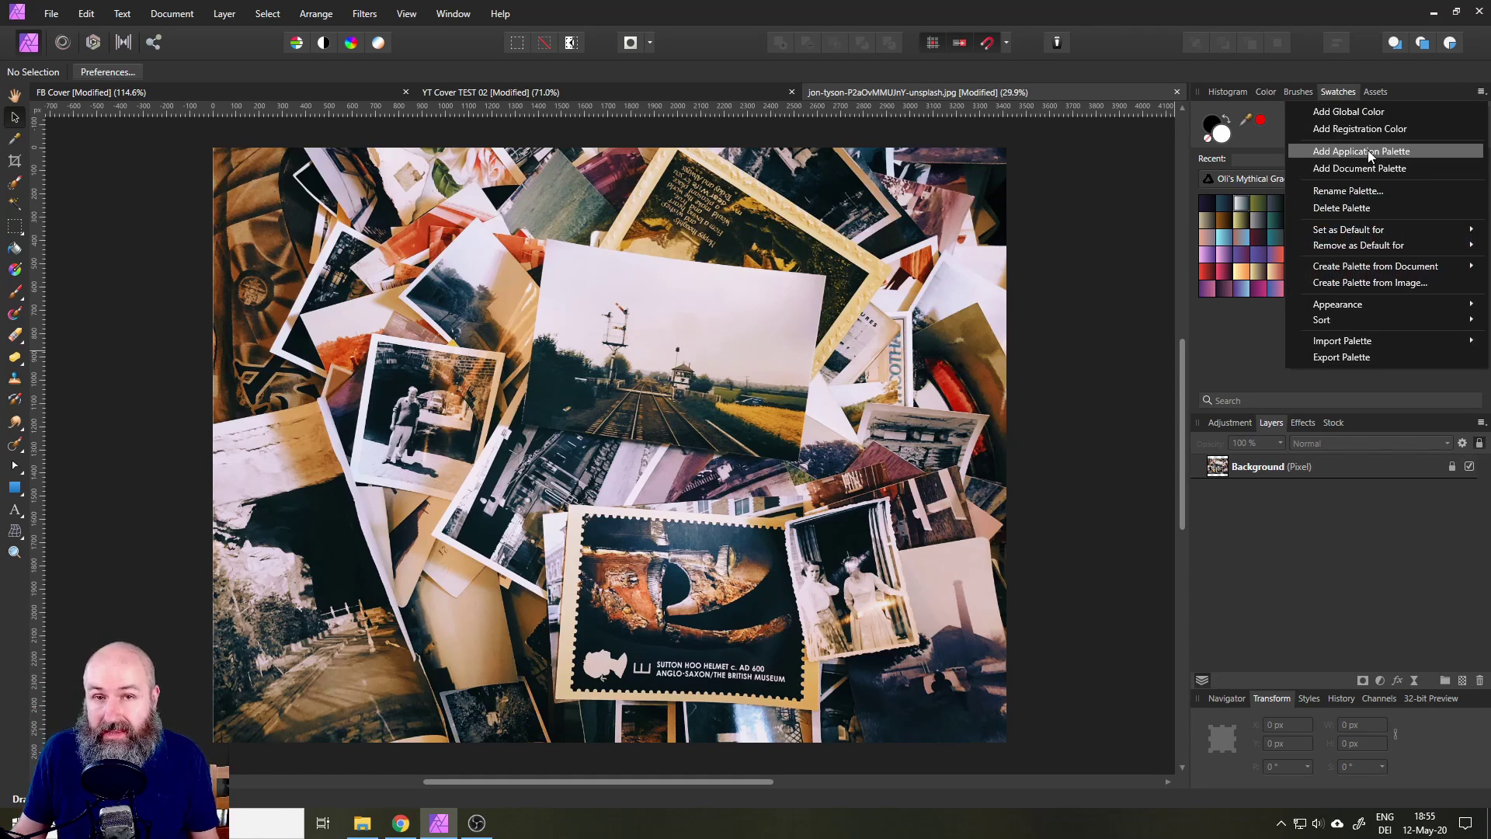
pyautogui.moveTo(1355, 303)
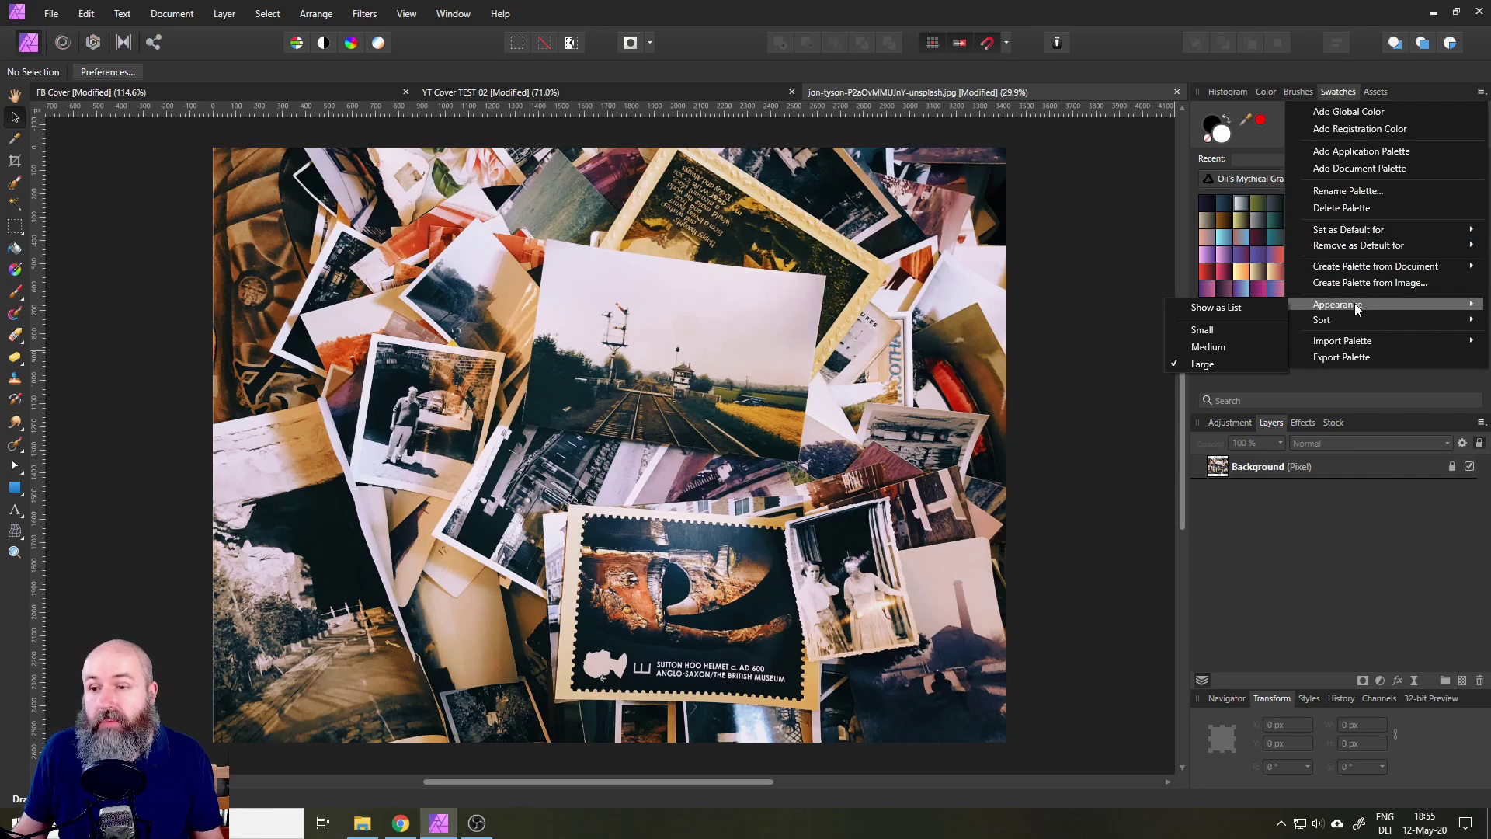
pyautogui.moveTo(1347, 267)
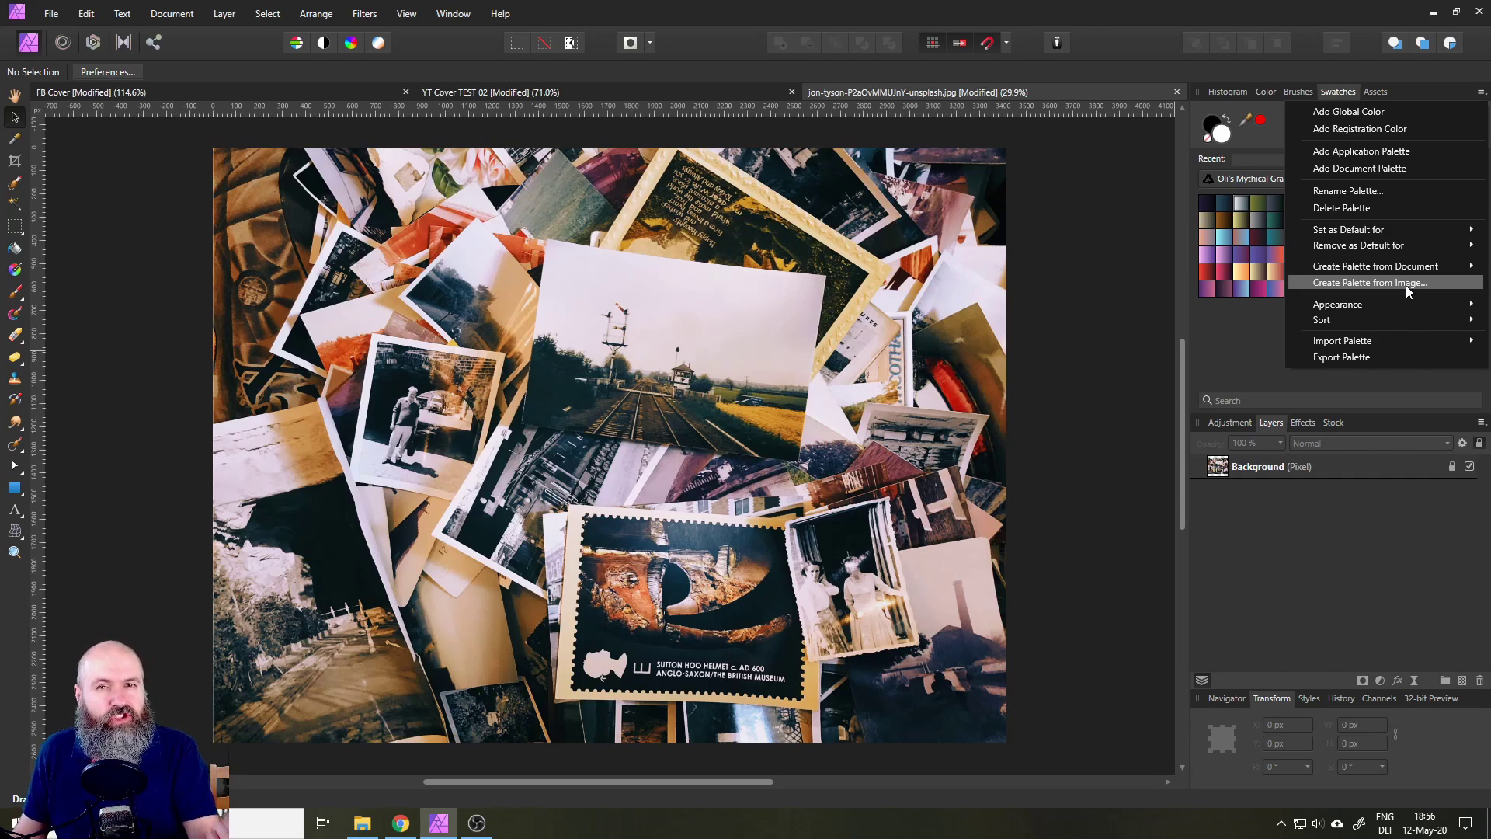
pyautogui.click(1342, 94)
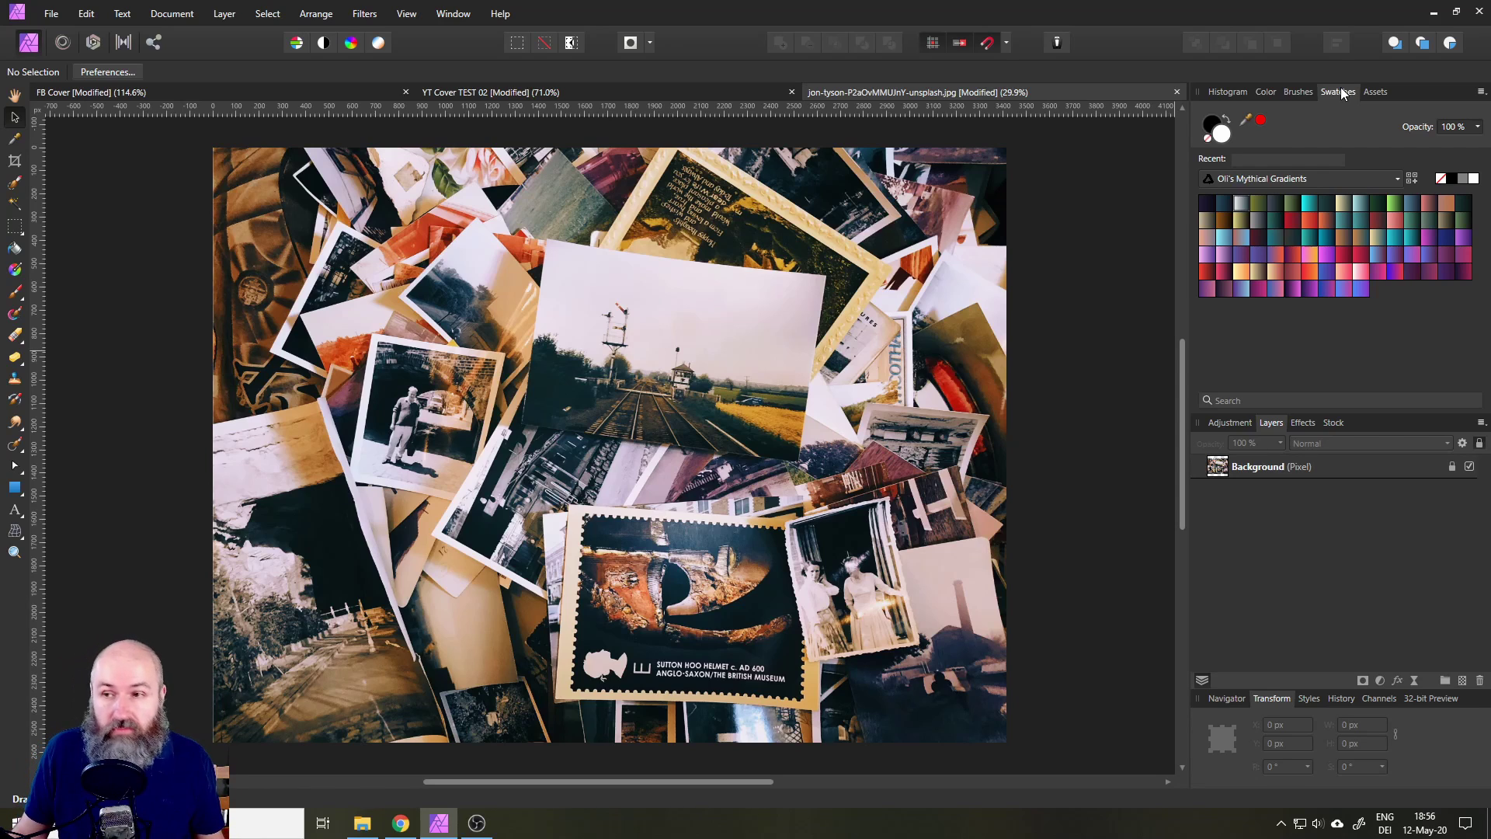
# - Show the Assets panel's SFX collections, scrolling through Lensflares, Sparkly Light and Grunge Maps
pyautogui.click(1373, 92)
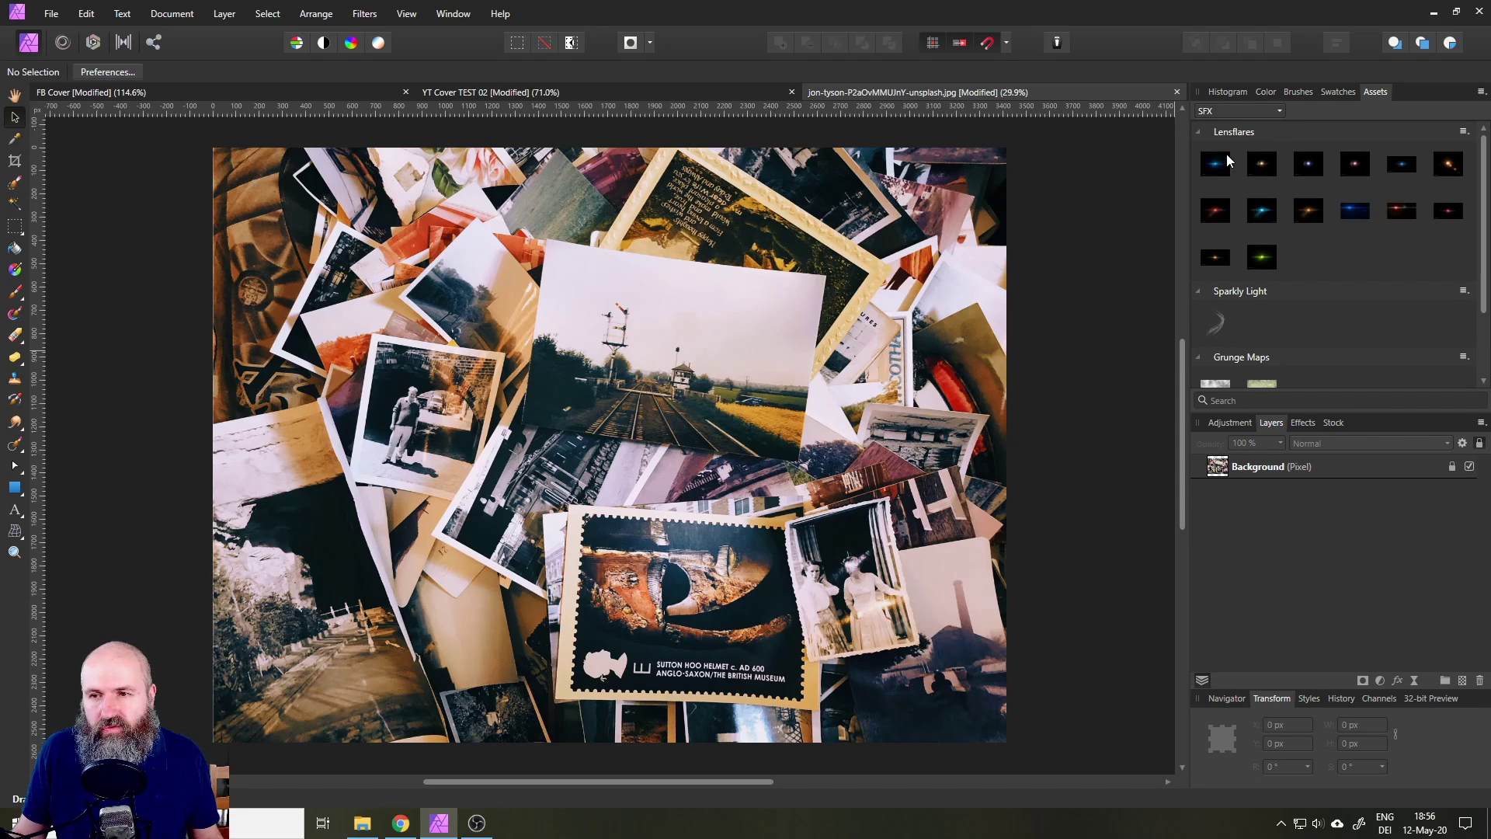
pyautogui.scroll(-2, 1270, 268)
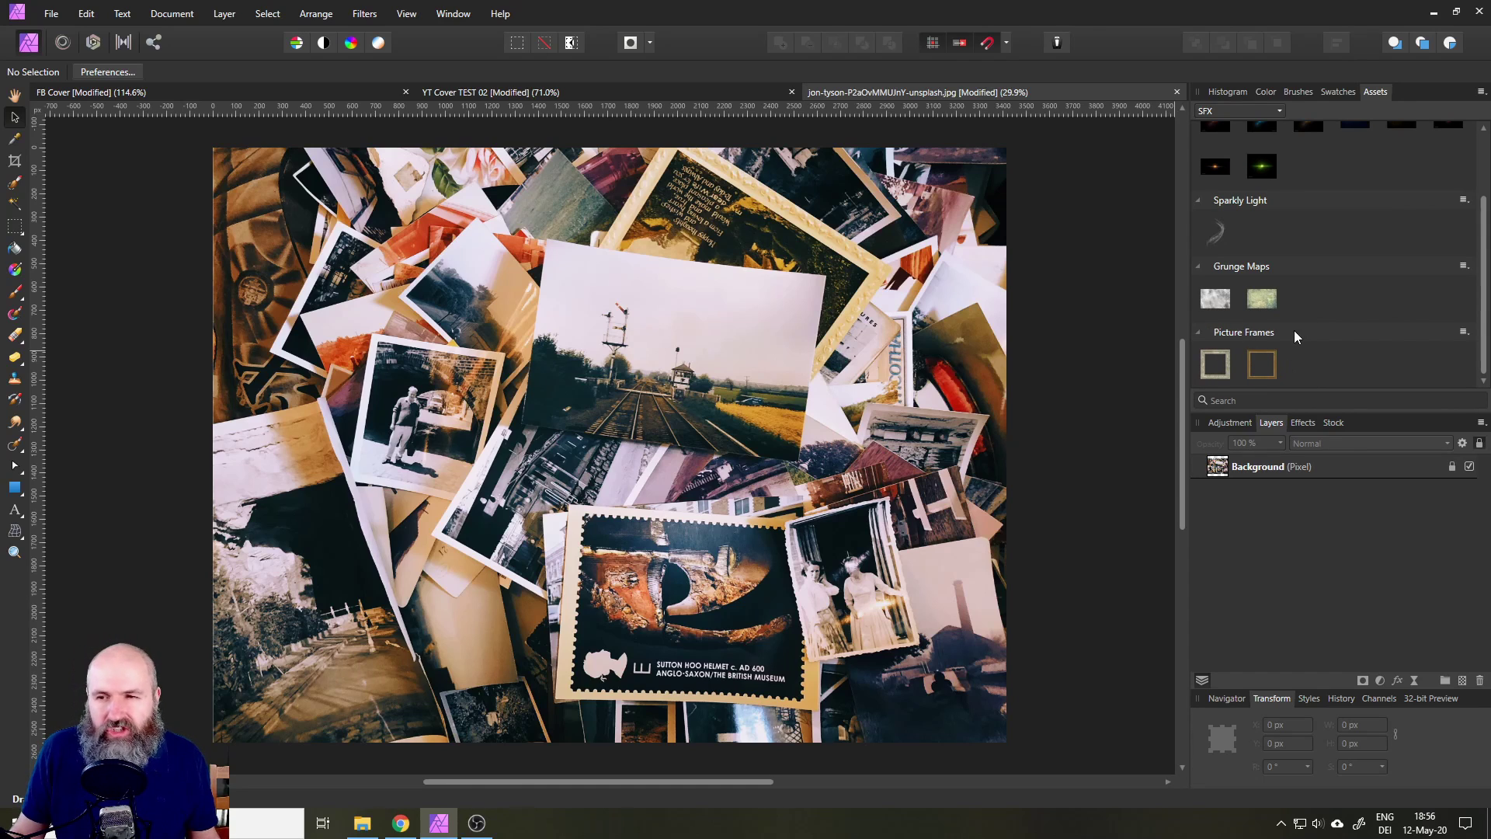
pyautogui.scroll(1, 1274, 322)
pyautogui.scroll(2, 1313, 303)
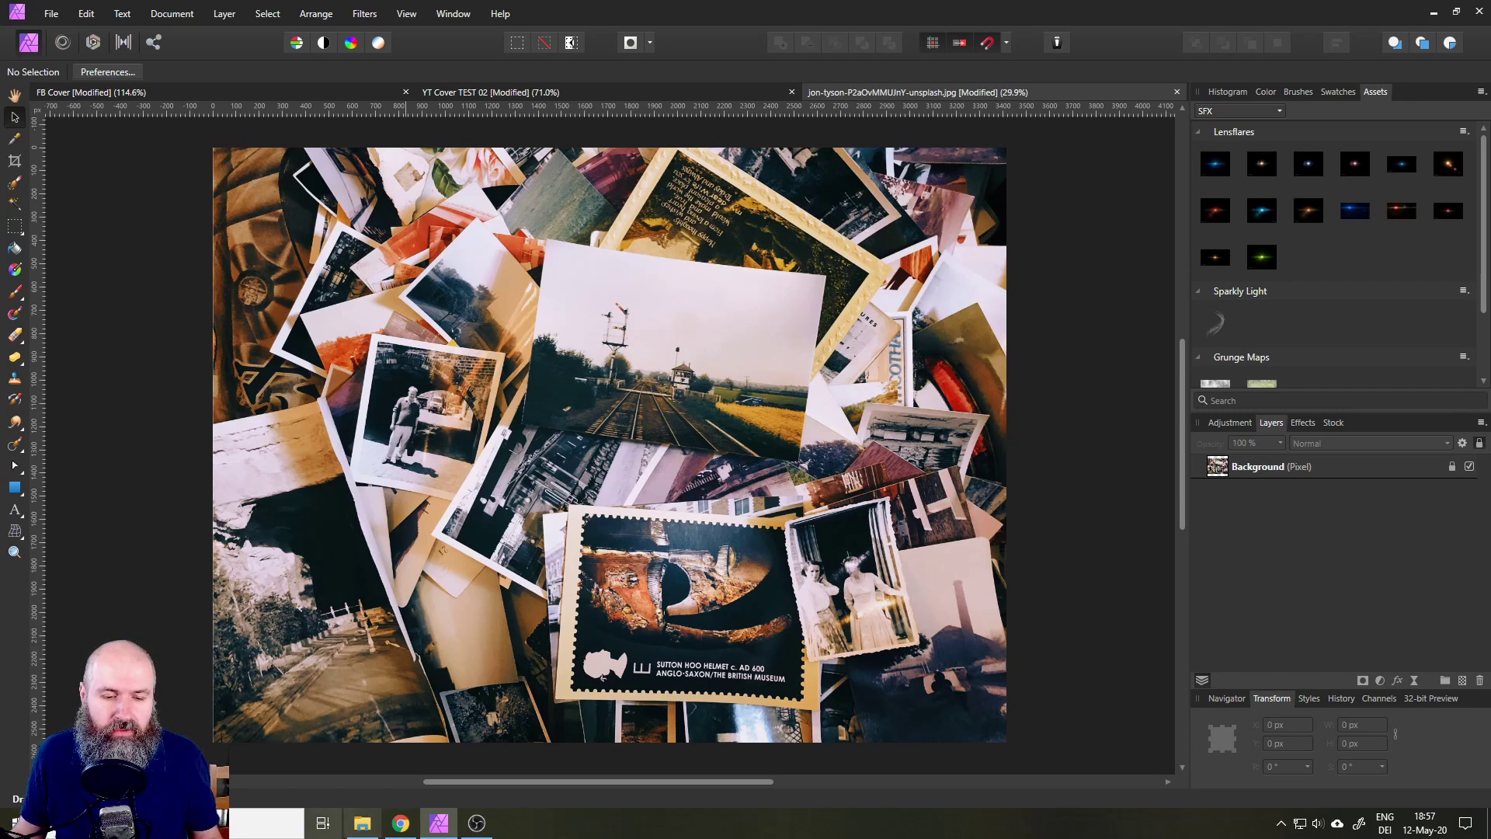
# - Bring Chrome forward on the Adobe Bridge 'Centralize your creative assets' page
pyautogui.click(400, 825)
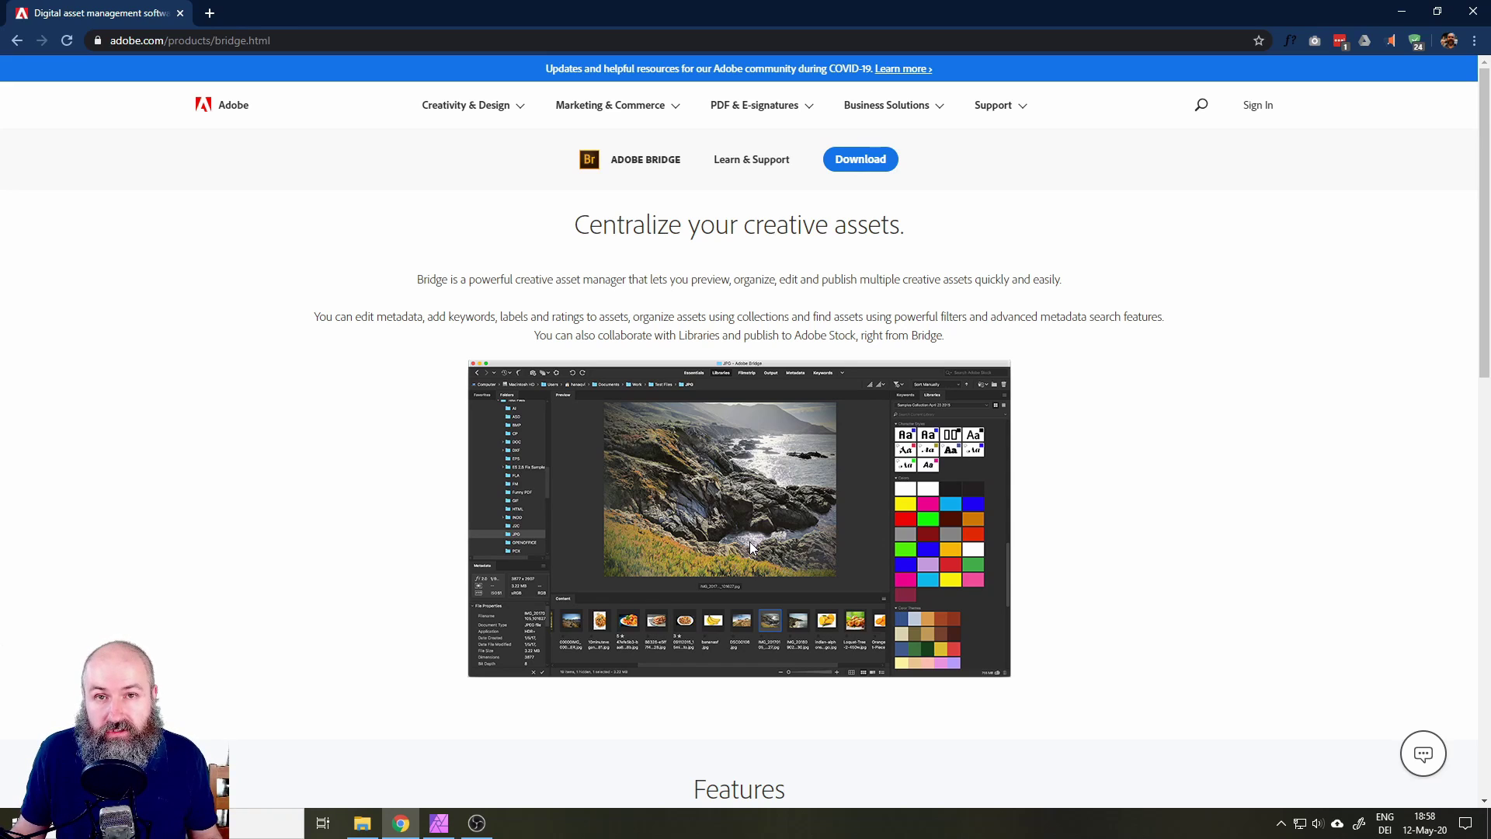
pyautogui.click(439, 831)
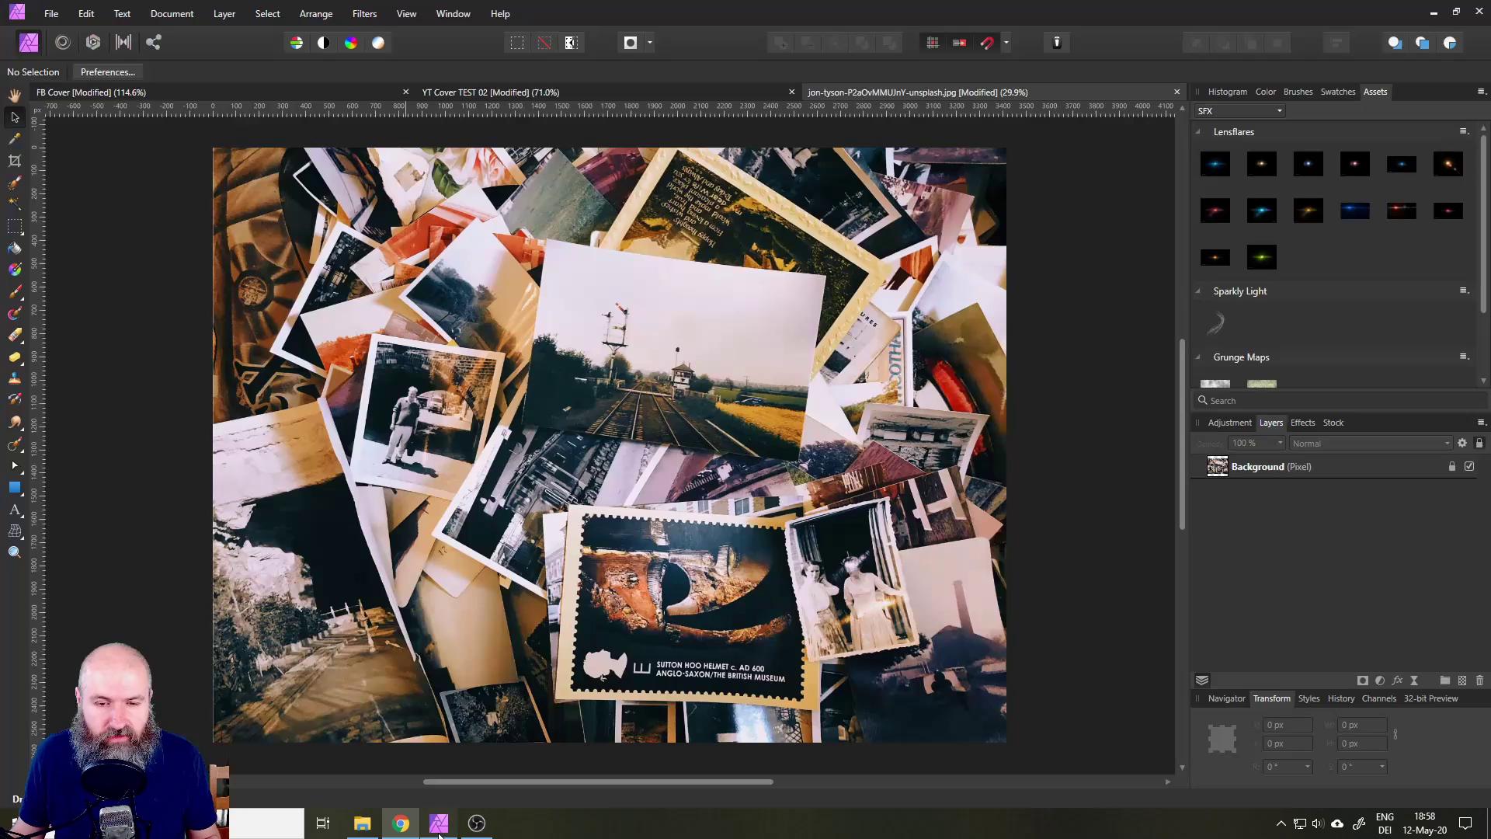
pyautogui.click(463, 92)
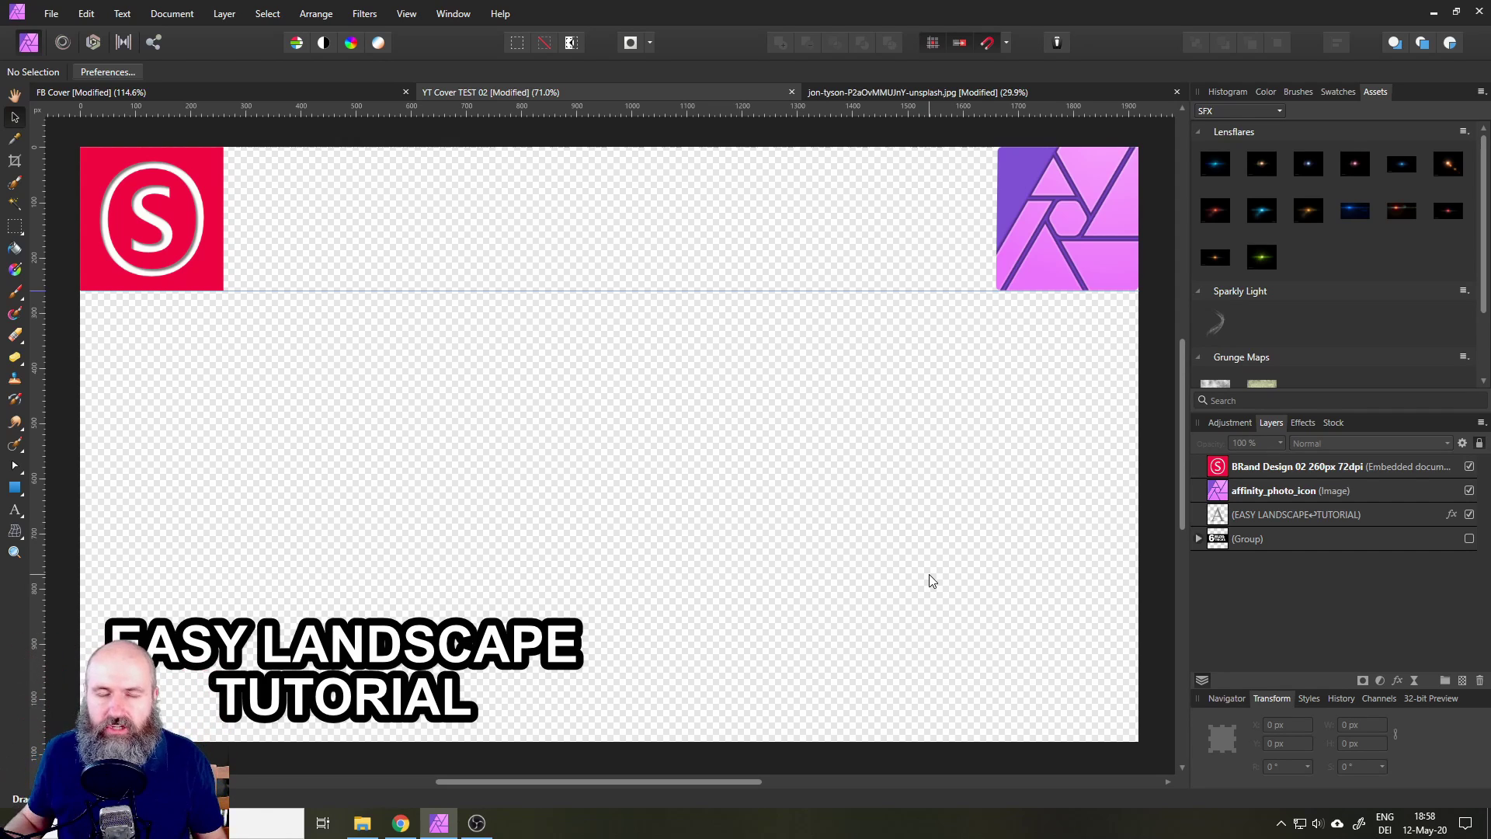
pyautogui.click(338, 92)
pyautogui.press('h')
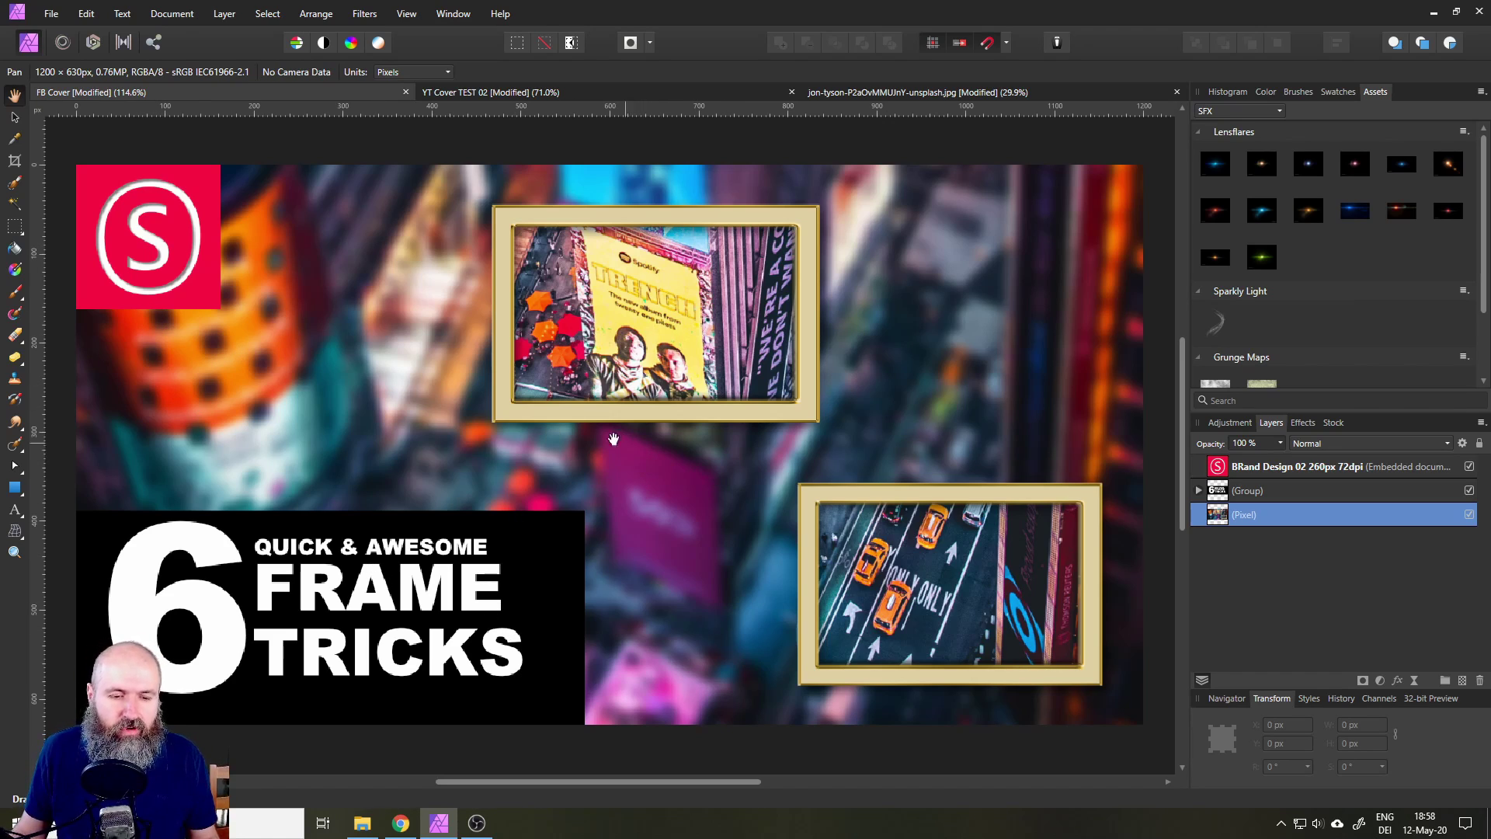
# - Bring the DEMO Folder window forward and open the 00 My Company folder
pyautogui.click(365, 829)
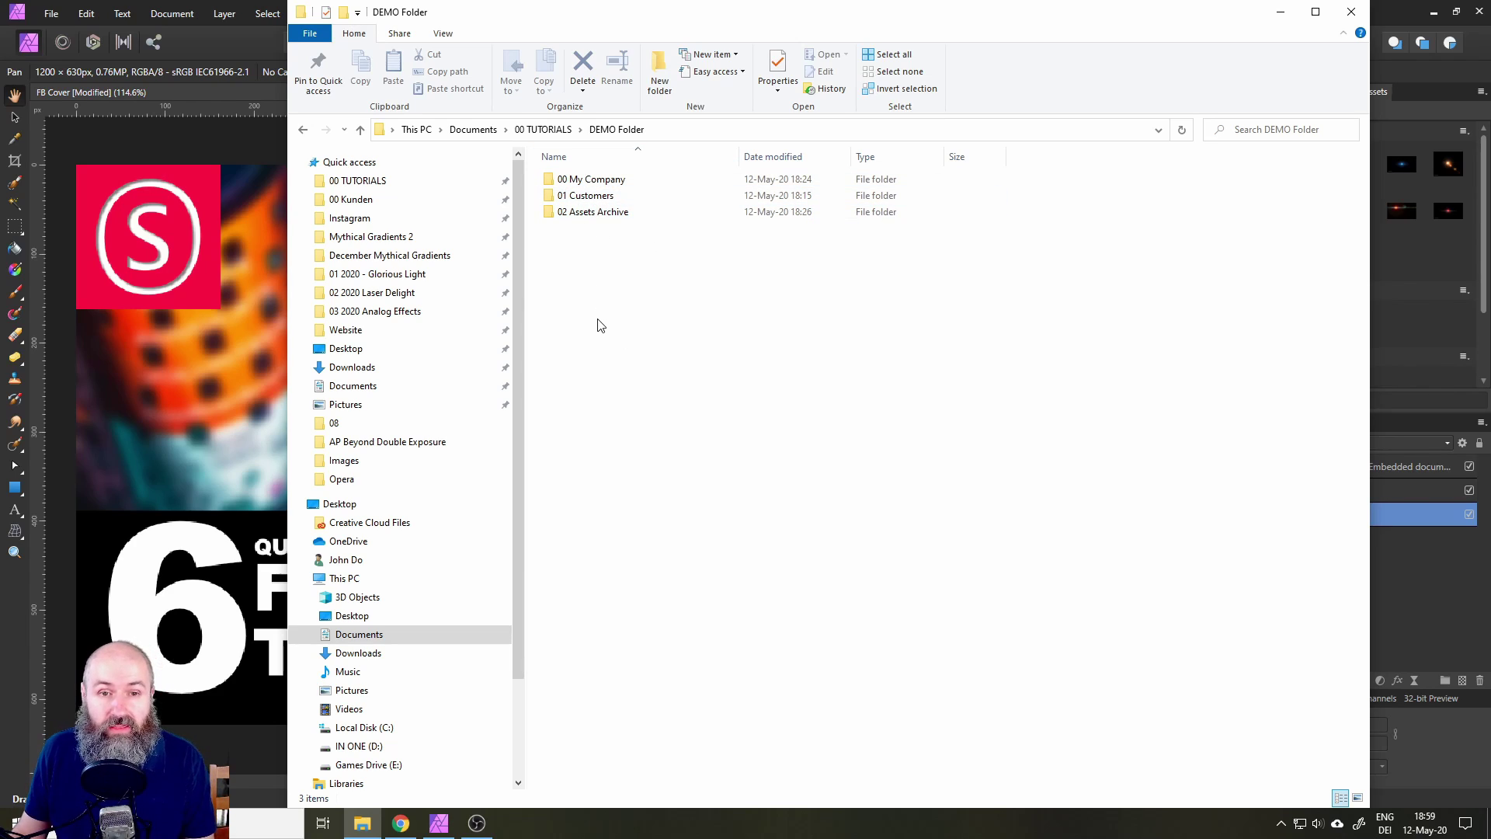
pyautogui.doubleClick(554, 180)
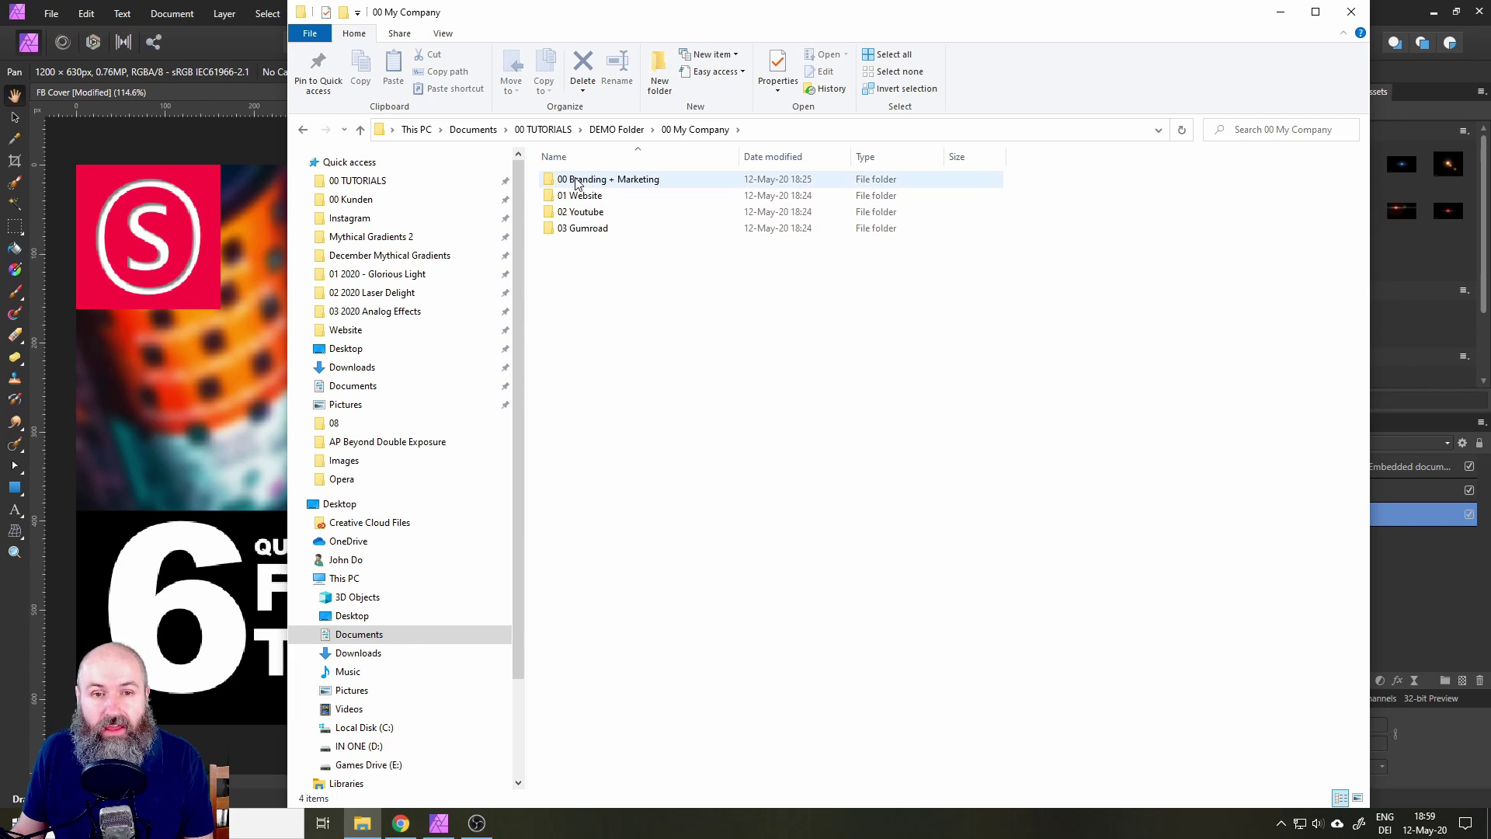
pyautogui.moveTo(582, 185); pyautogui.dragTo(597, 193)
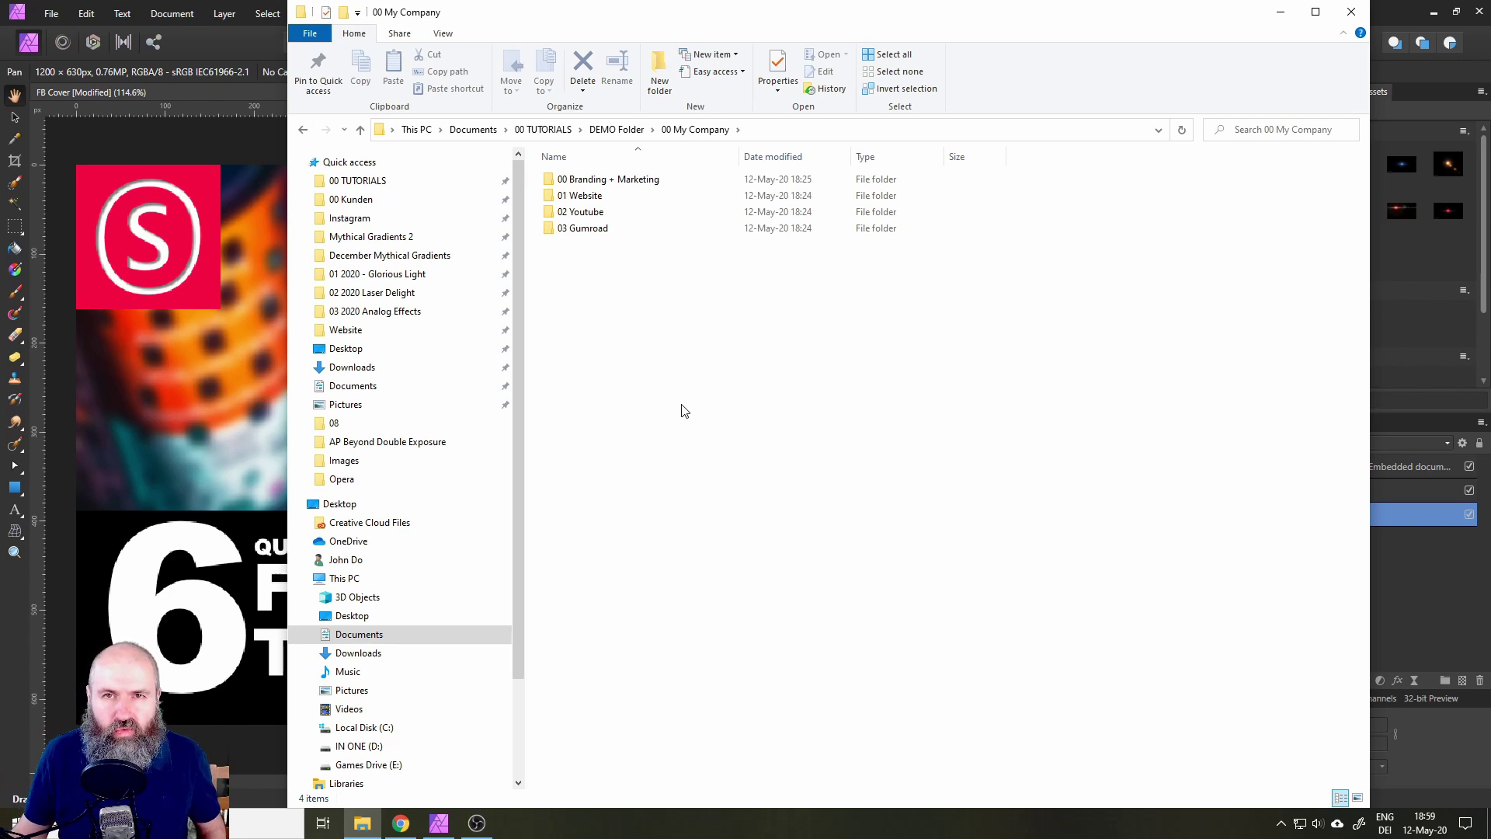
# - Open 00 Branding + Marketing, then climb back through 00 My Company to DEMO Folder
pyautogui.doubleClick(584, 181)
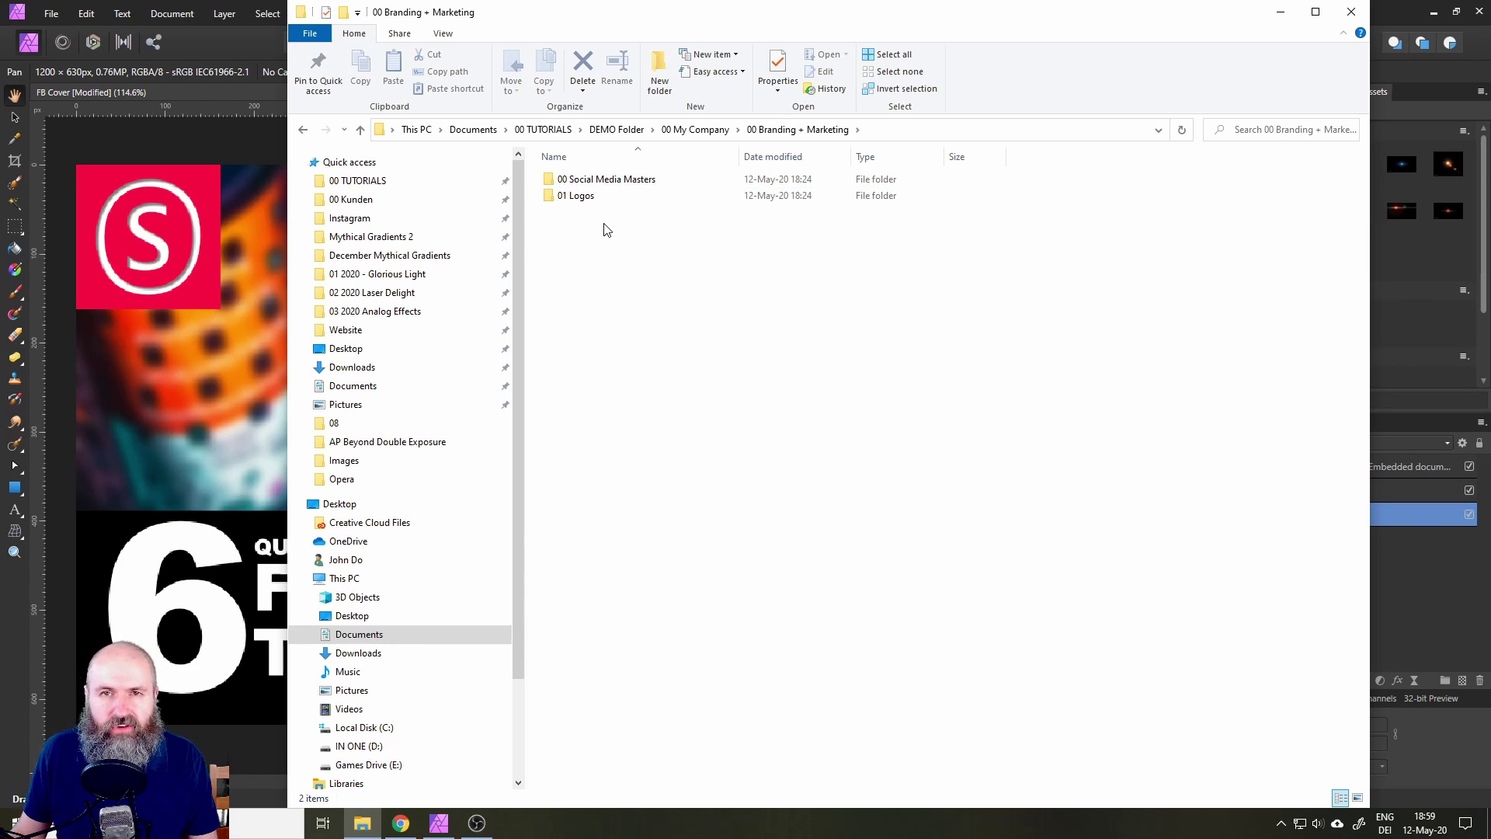
pyautogui.click(565, 179)
pyautogui.click(588, 279)
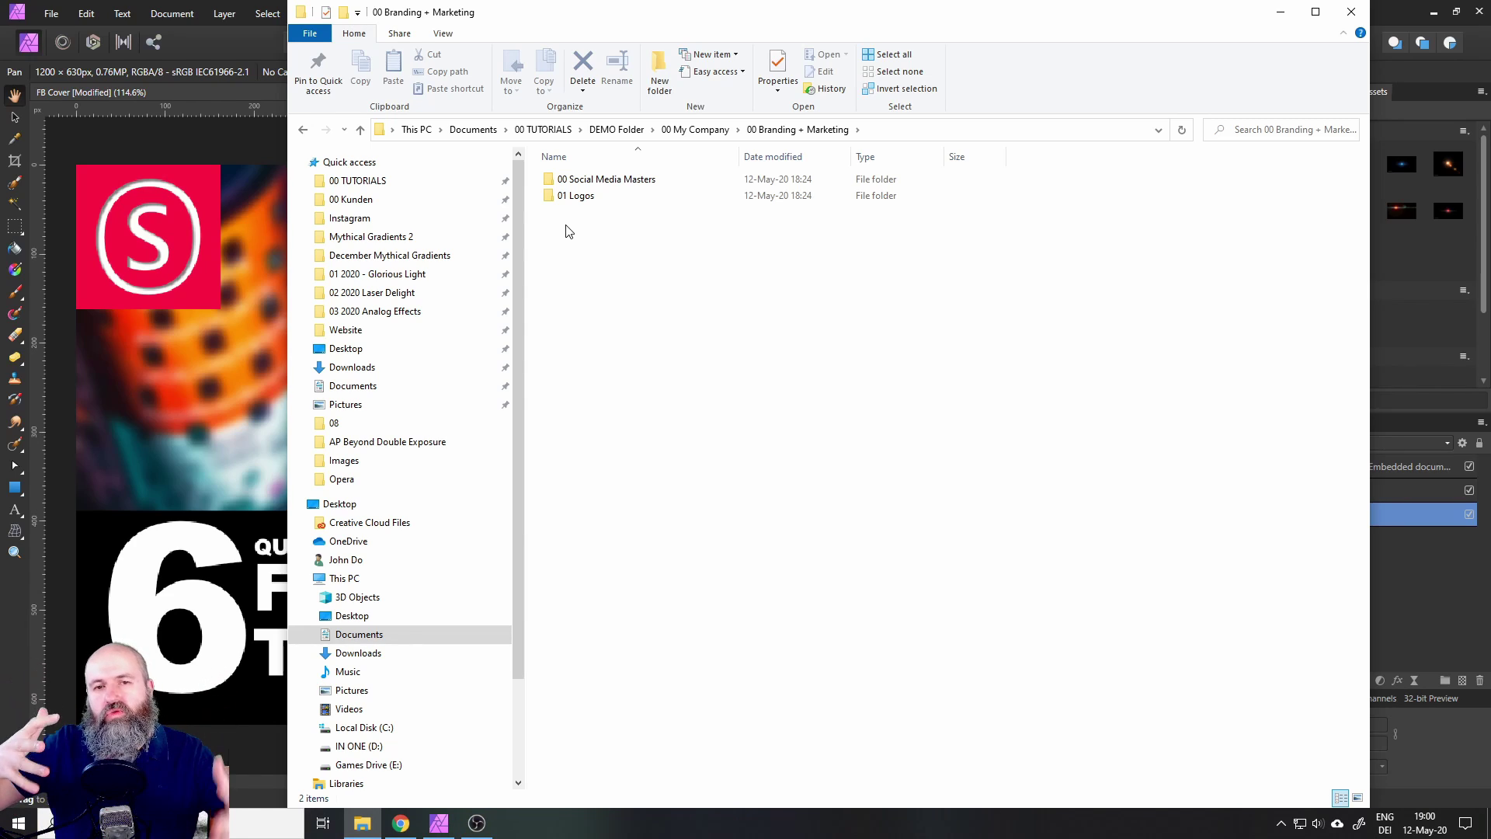
pyautogui.click(690, 132)
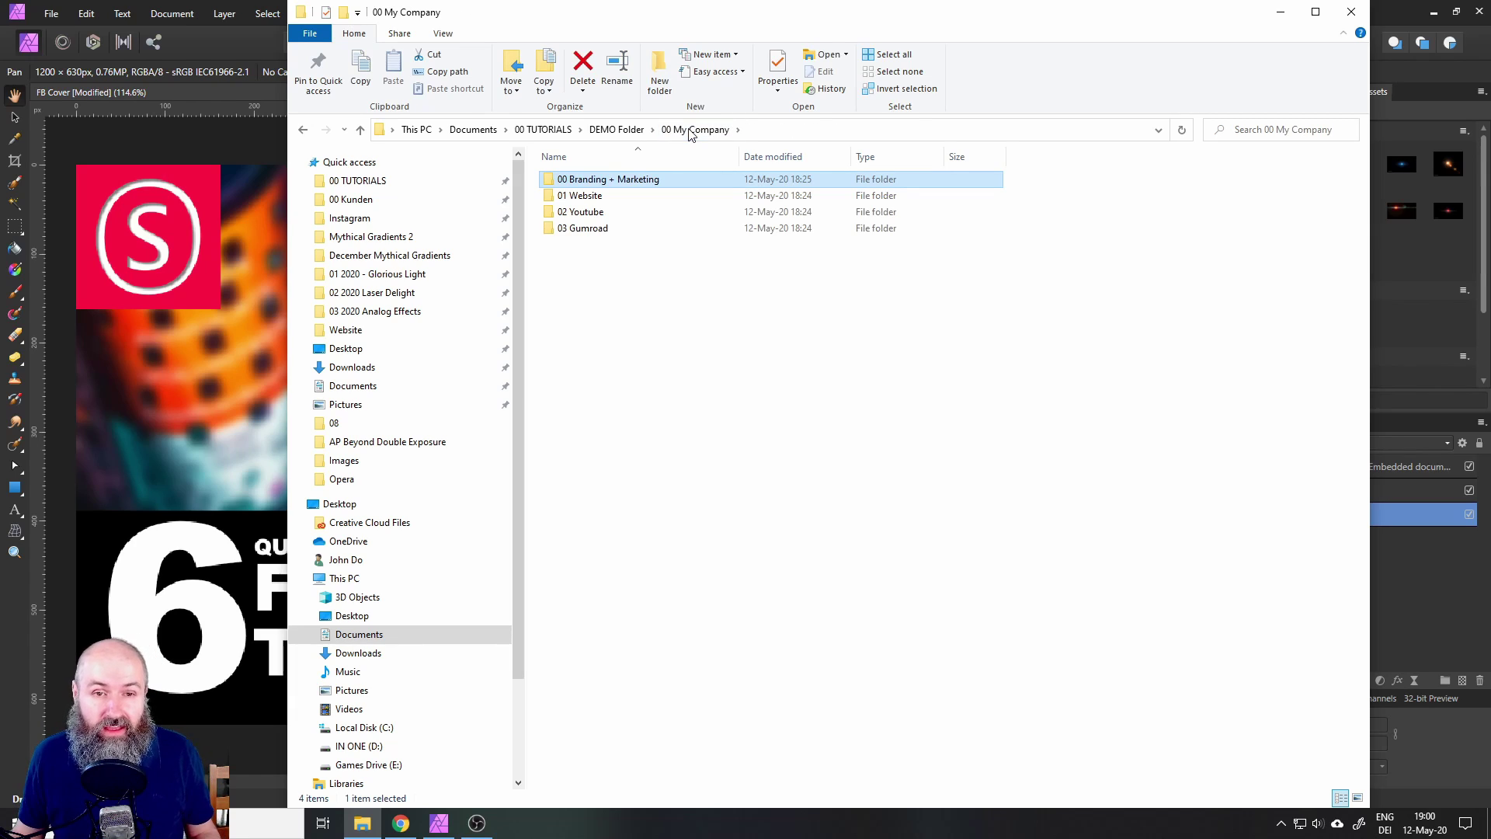
pyautogui.click(624, 132)
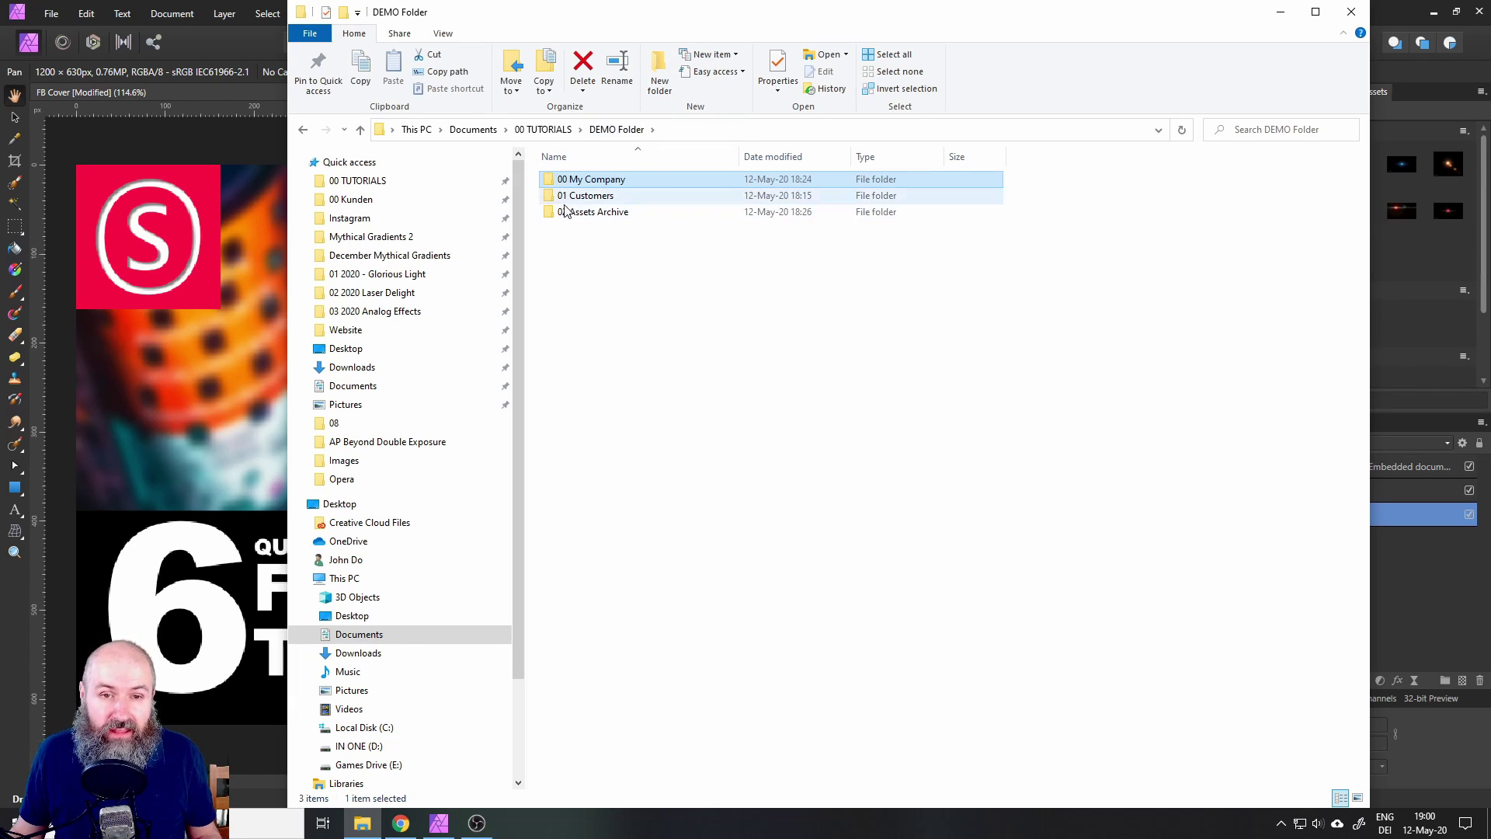
# - Open 01 Customers and the first customer's folder with its 19-01 and 20-01 projects
pyautogui.doubleClick(589, 201)
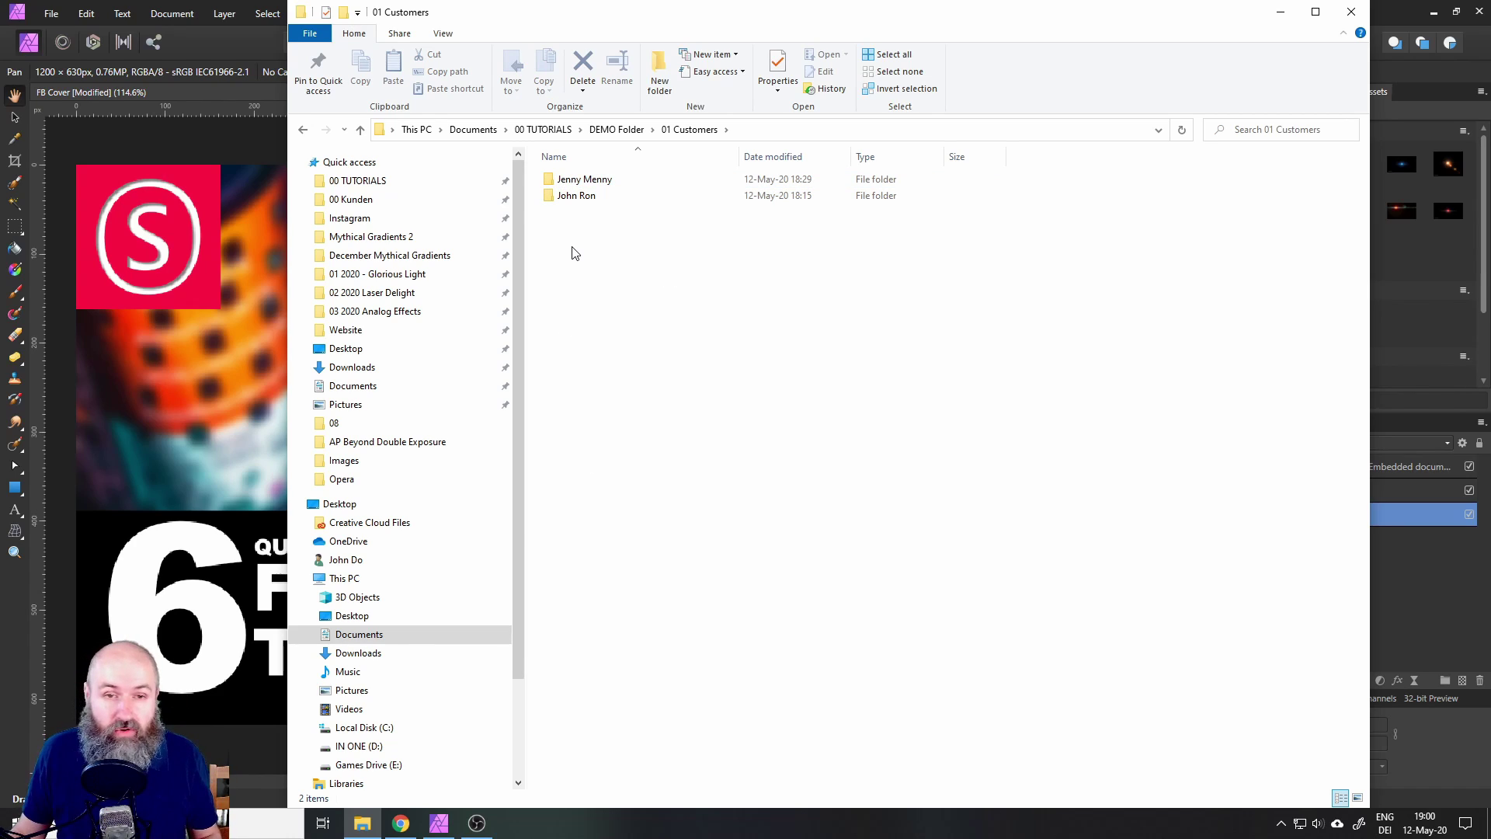
pyautogui.doubleClick(550, 184)
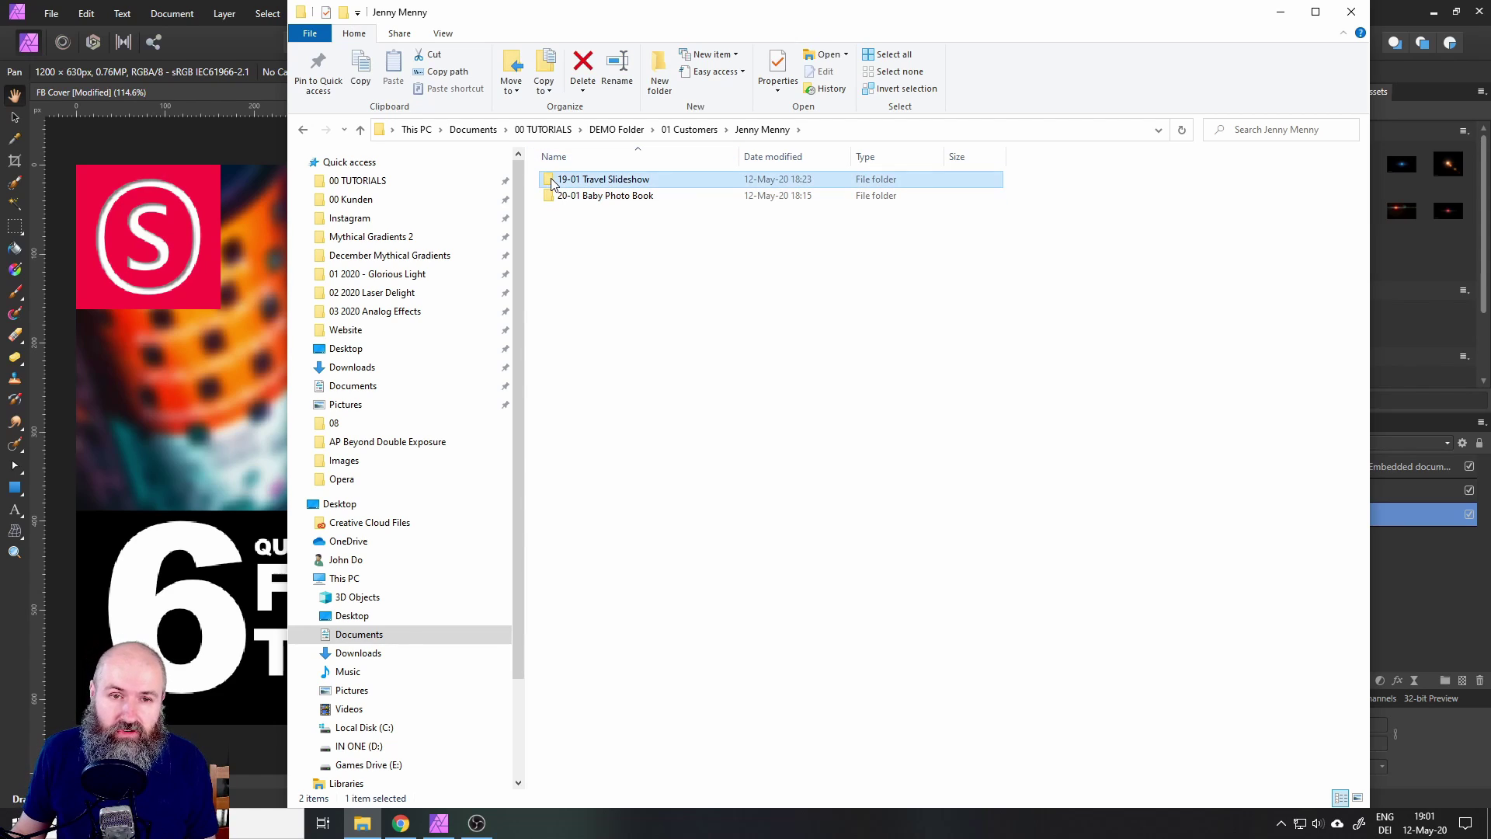
# - Open 19-01 Travel Slideshow to show Source Materials, Assets and Licences, and Project Files
pyautogui.doubleClick(592, 180)
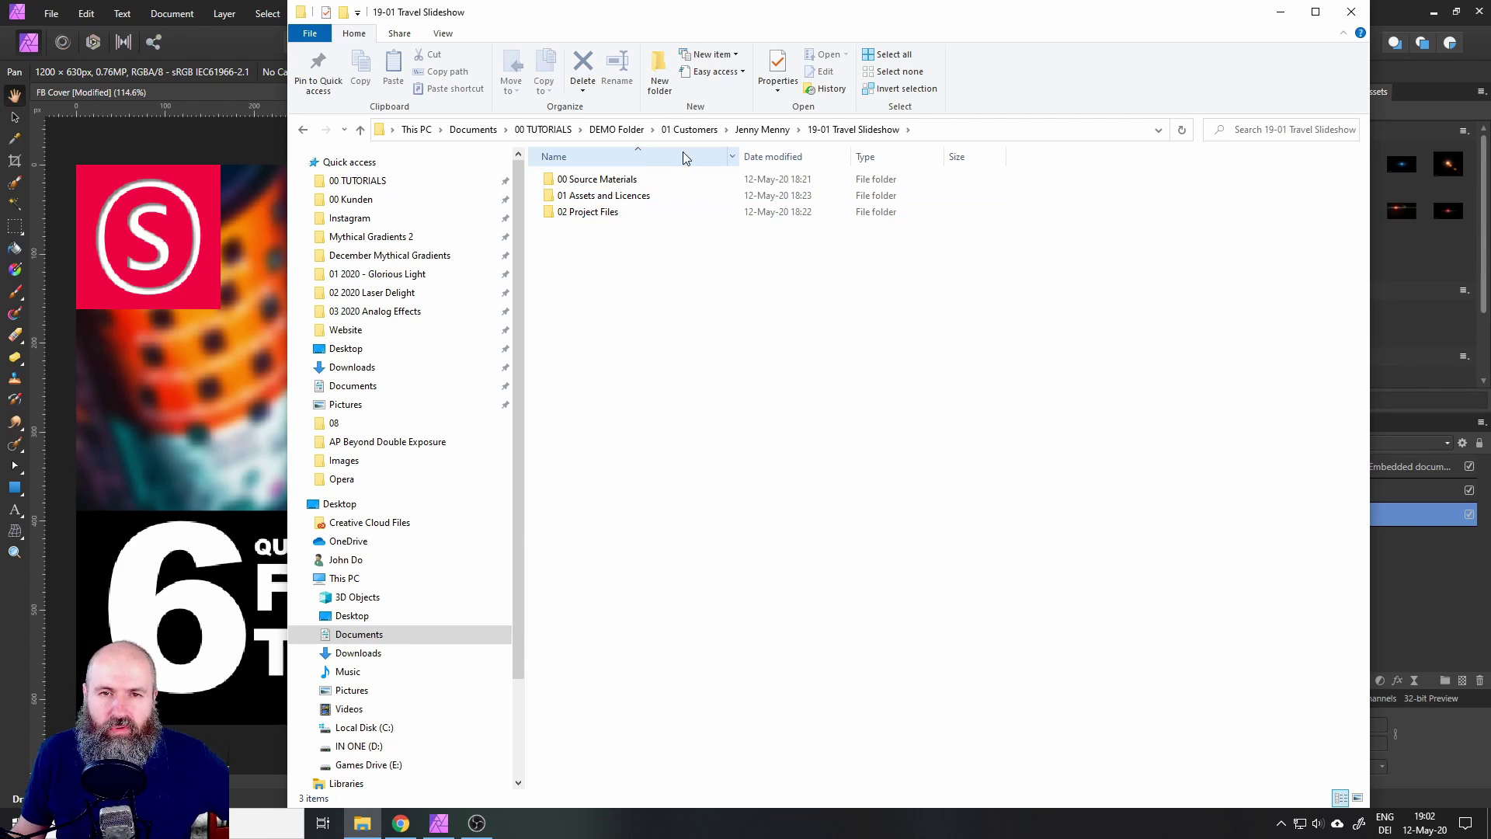
# - Return up to DEMO Folder and open 02 Assets Archive to show its media subfolders
pyautogui.click(679, 130)
pyautogui.click(621, 130)
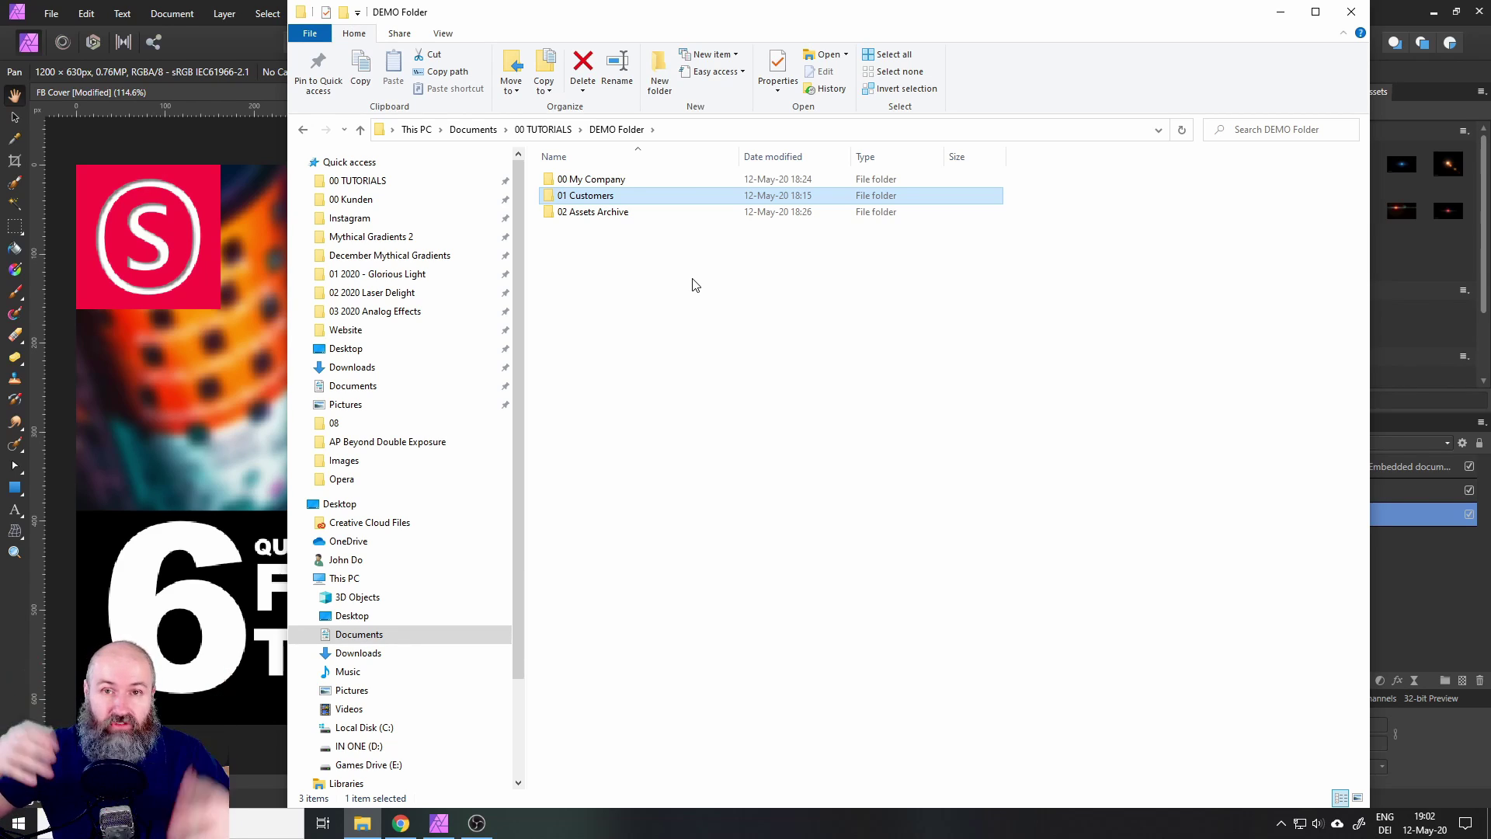
pyautogui.doubleClick(614, 212)
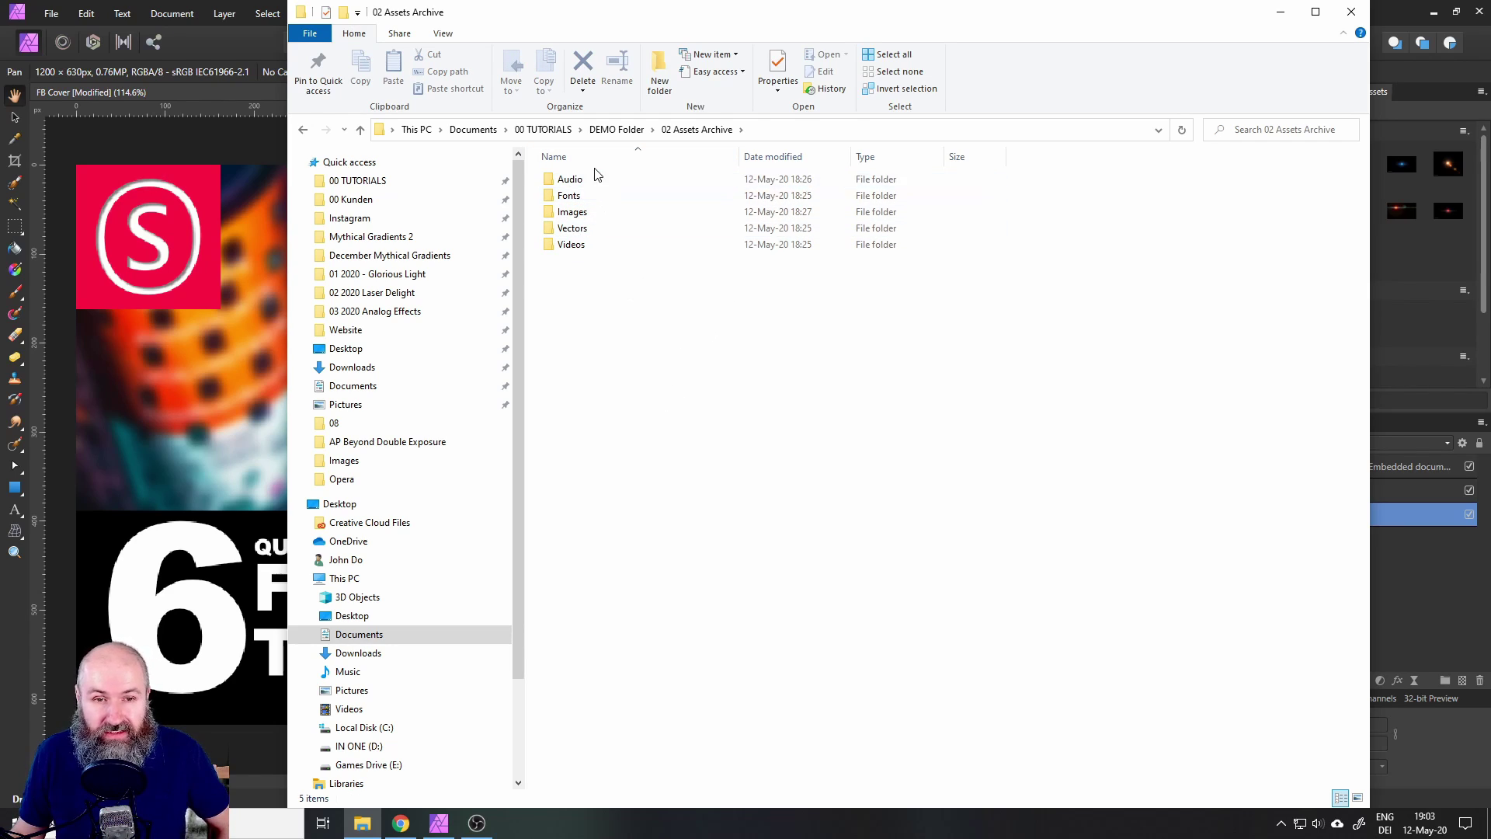
# - Open the archive's Images folder to reveal Backgrounds, Clouds, Fog, Lighting, Overlays and Portraits
pyautogui.doubleClick(578, 212)
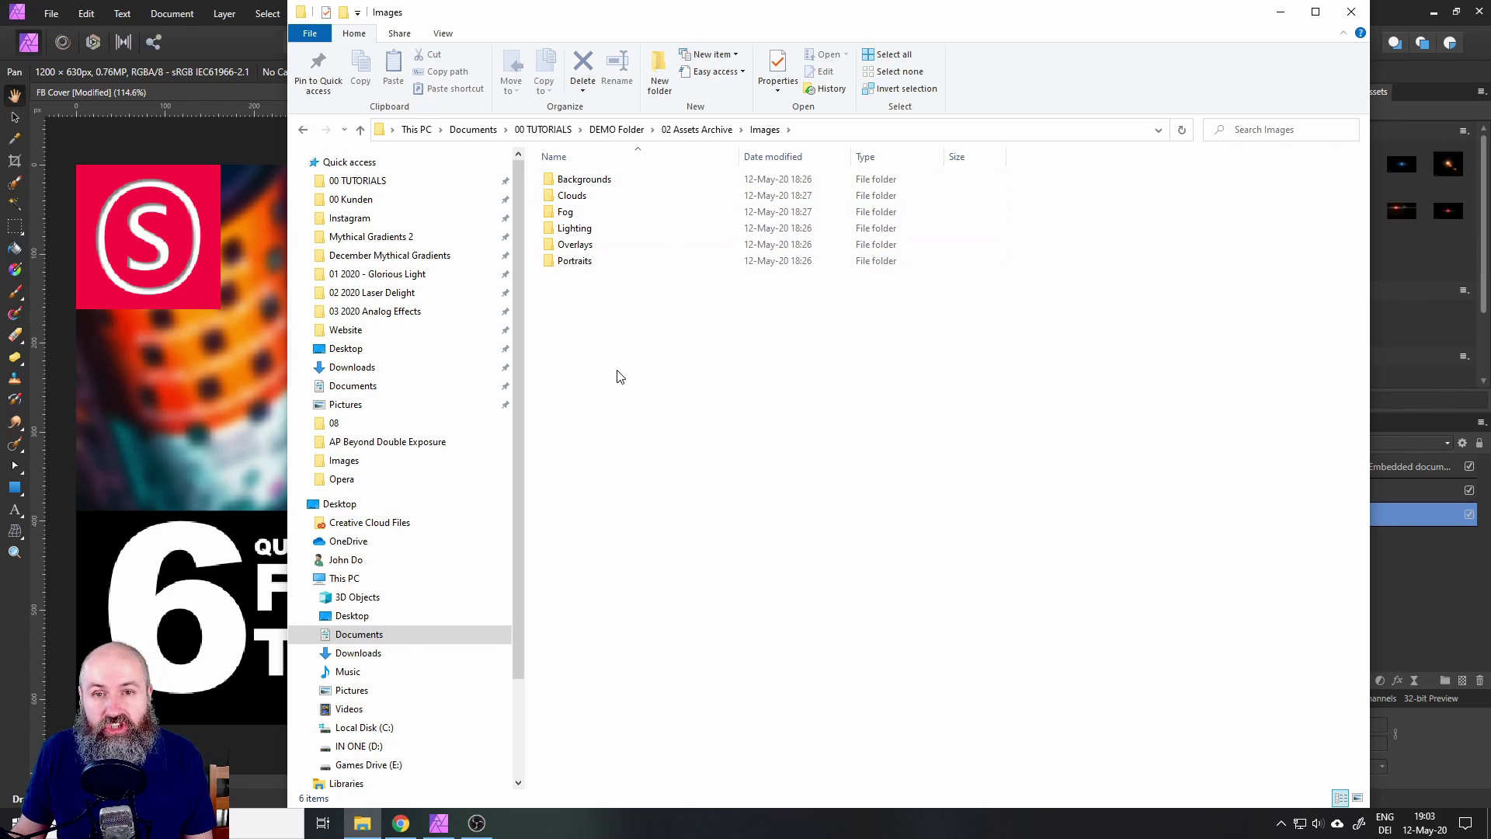
# - Go from DEMO Folder through 01 Customers and the first customer's folder into 19-01 Travel Slideshow
pyautogui.click(629, 131)
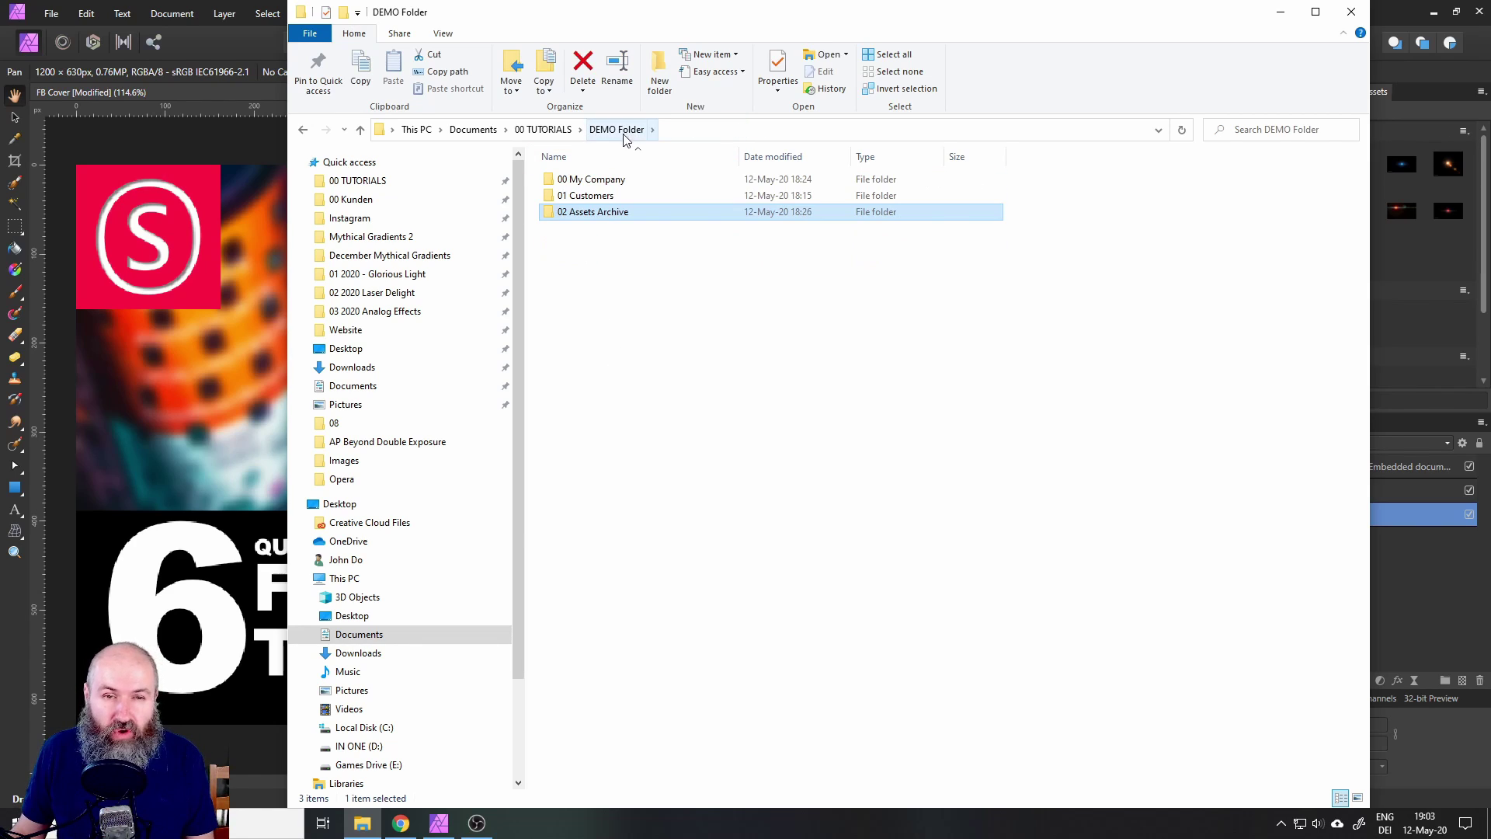
pyautogui.doubleClick(606, 196)
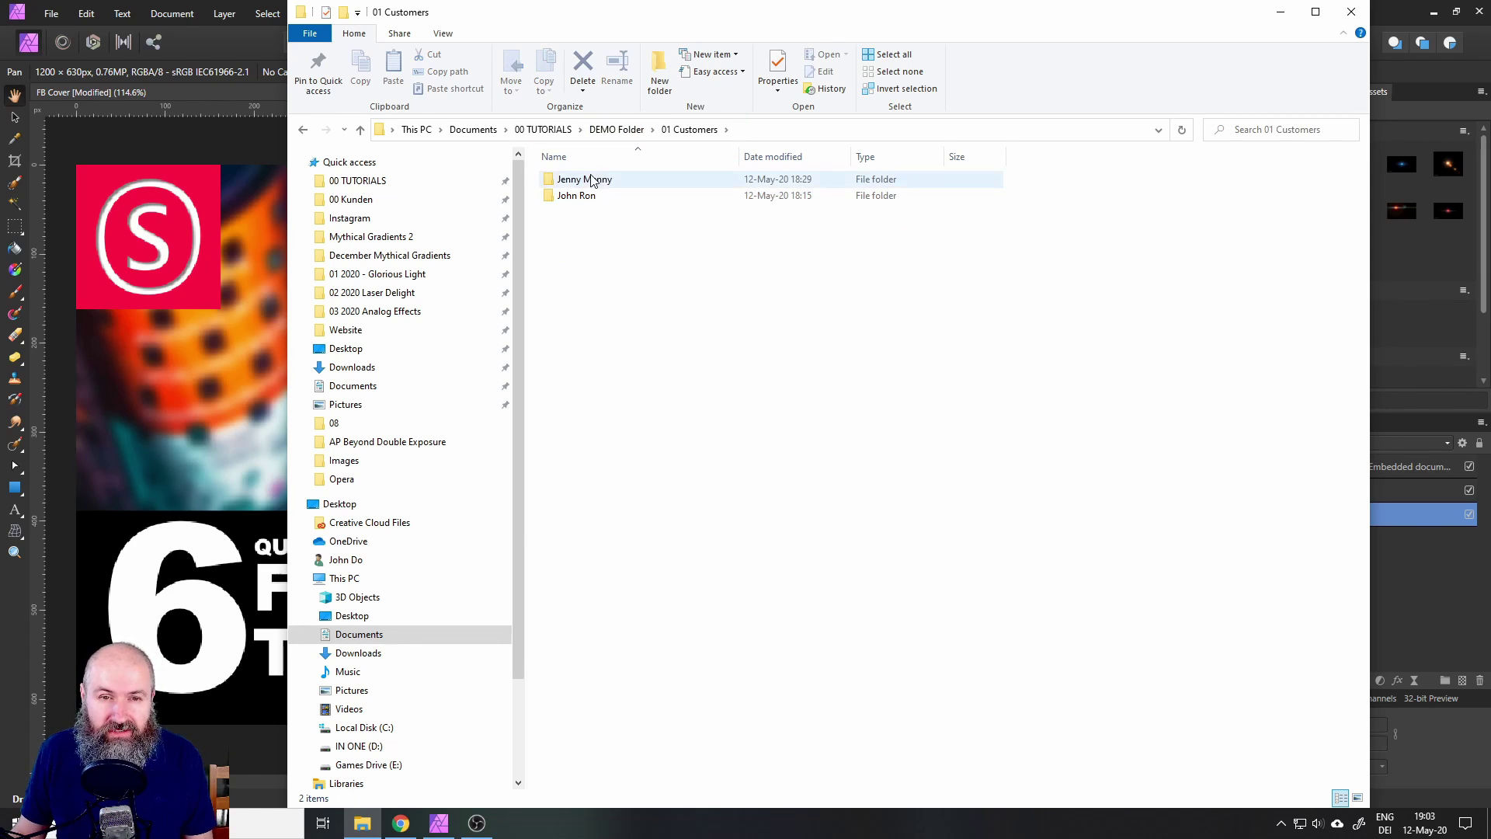
pyautogui.doubleClick(596, 179)
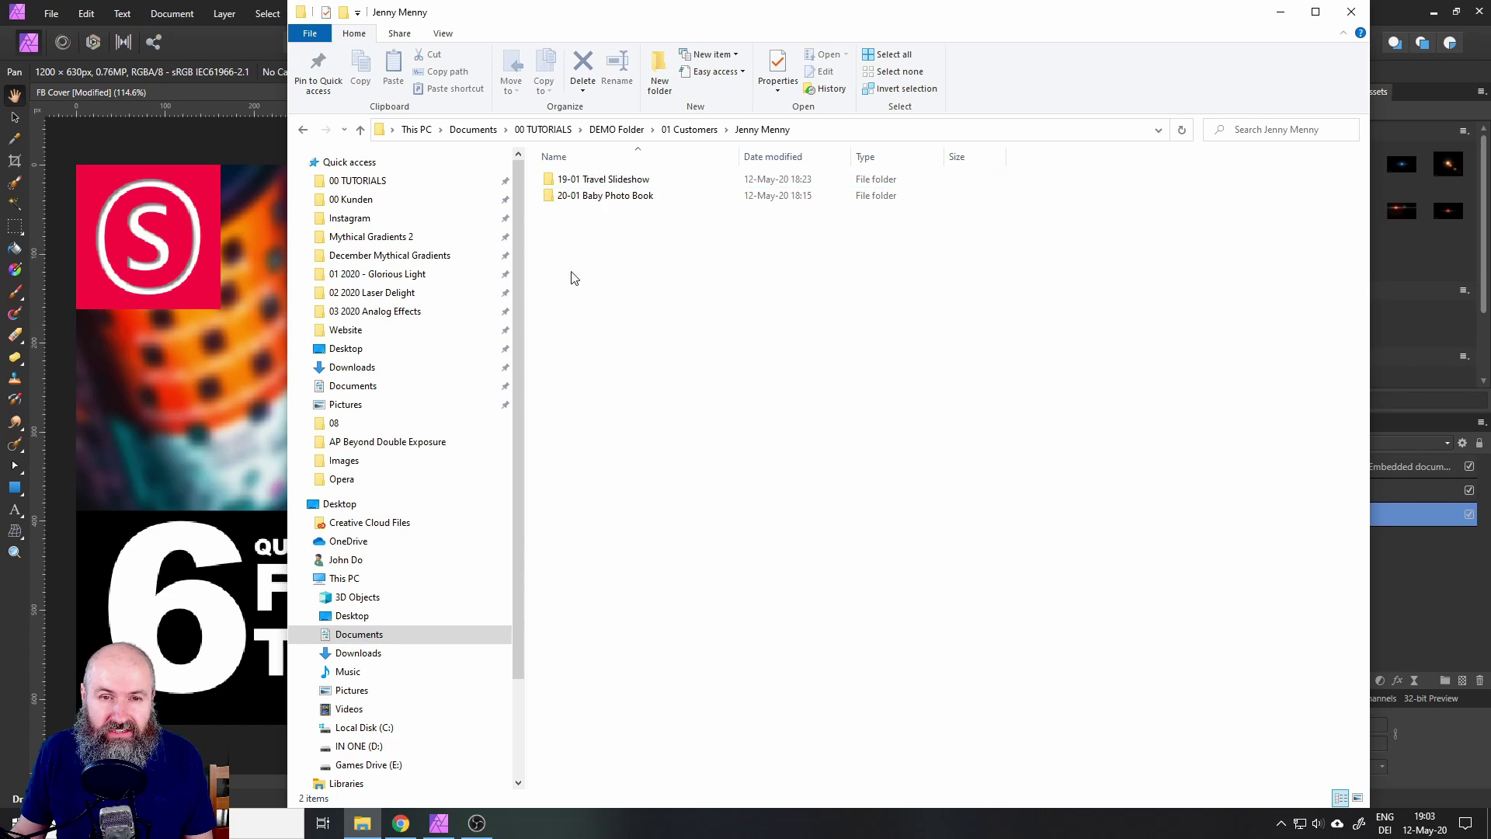
pyautogui.doubleClick(590, 179)
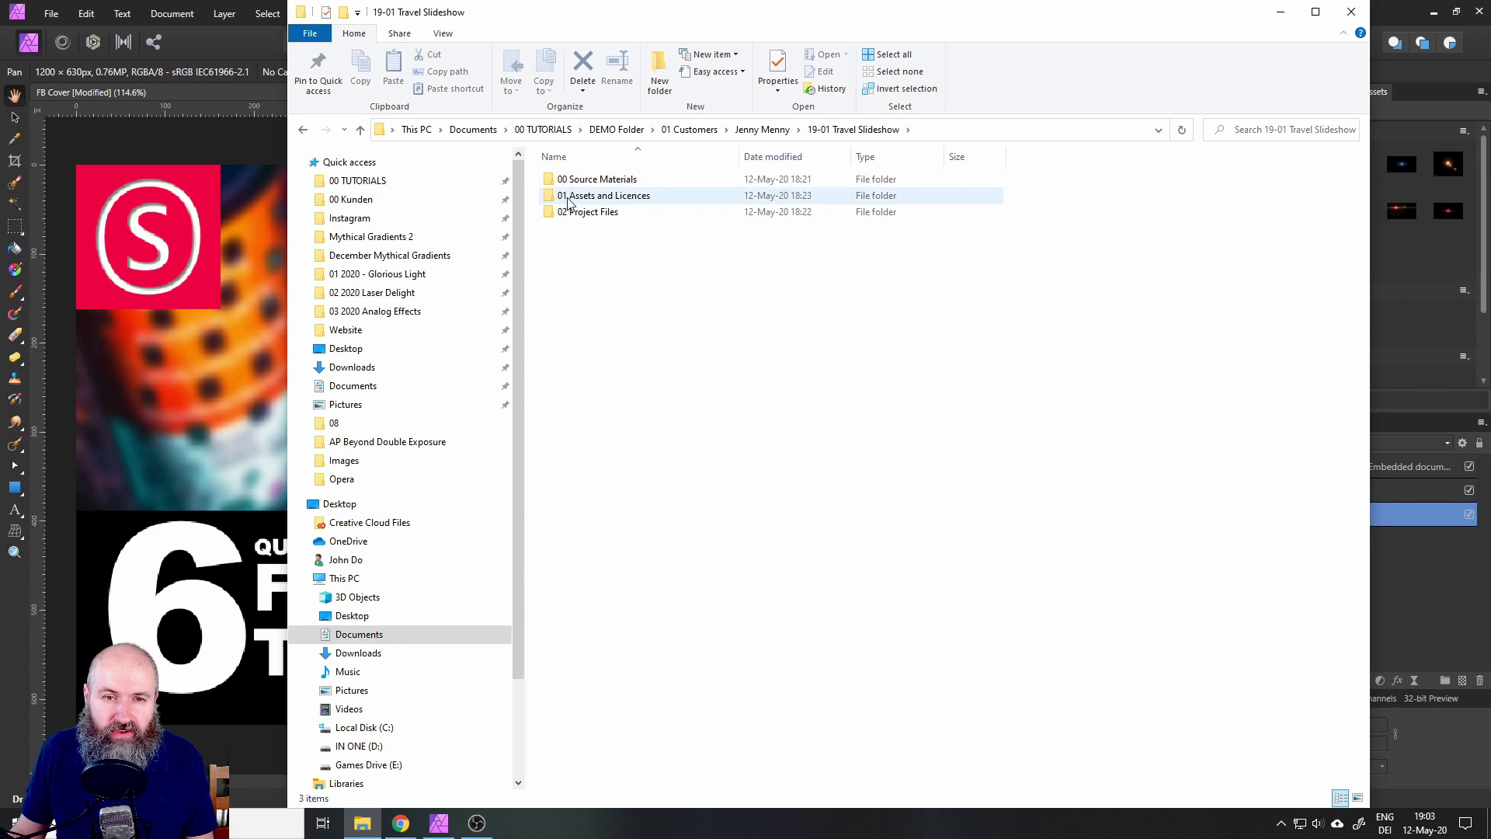